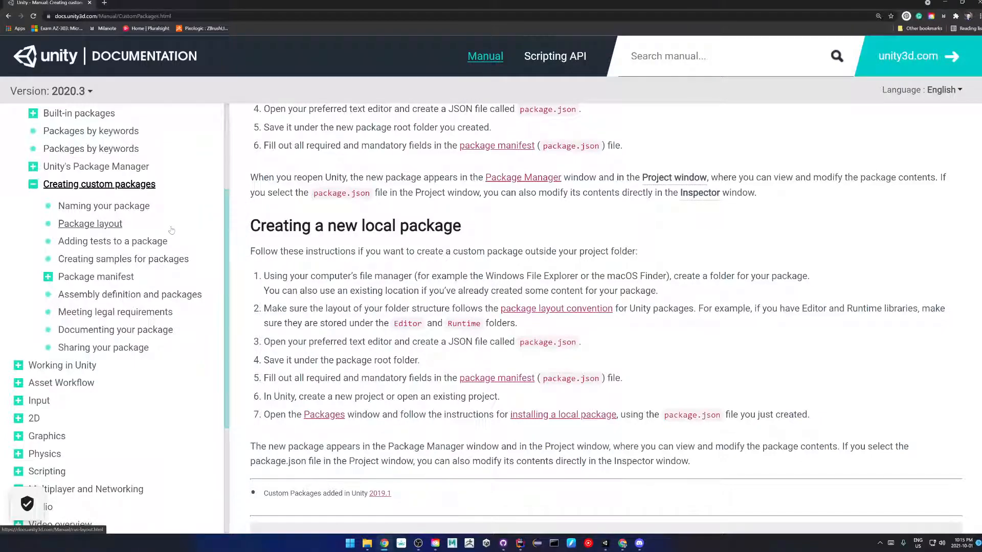
# Open the Unity Docs 'Package layout' page, scroll to the recommended folder tree, then minimise Chrome.
pyautogui.scroll(-2, 156, 228)
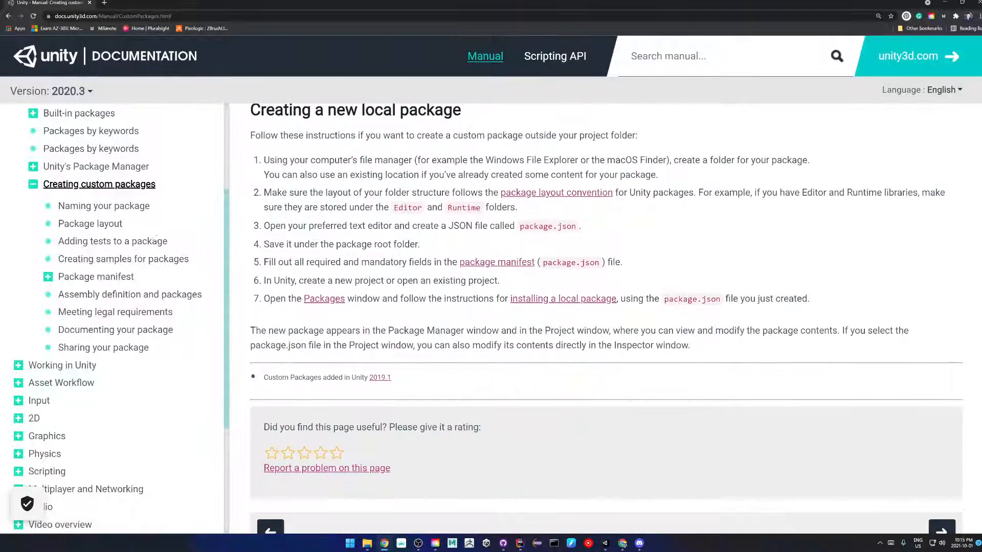
pyautogui.click(103, 224)
pyautogui.scroll(-3, 387, 235)
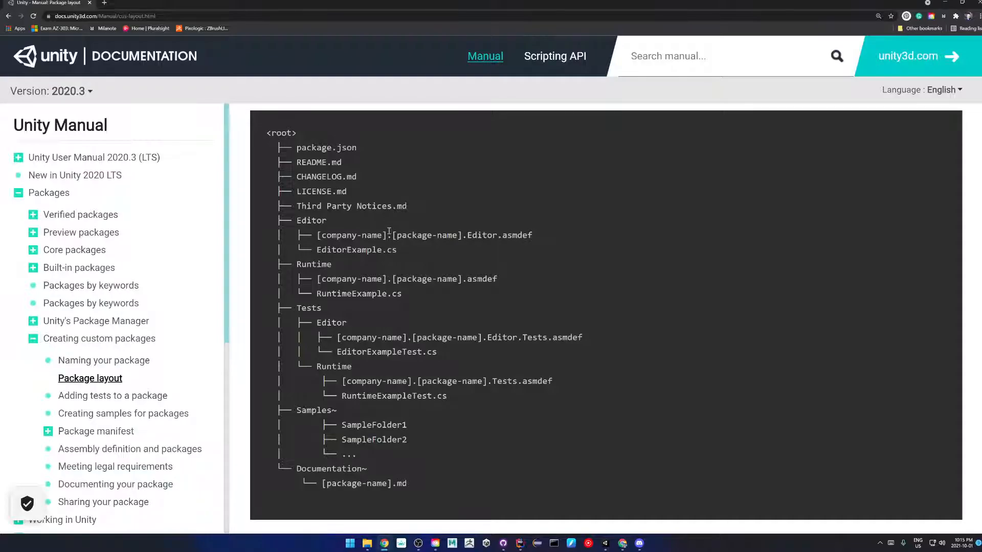
pyautogui.click(946, 3)
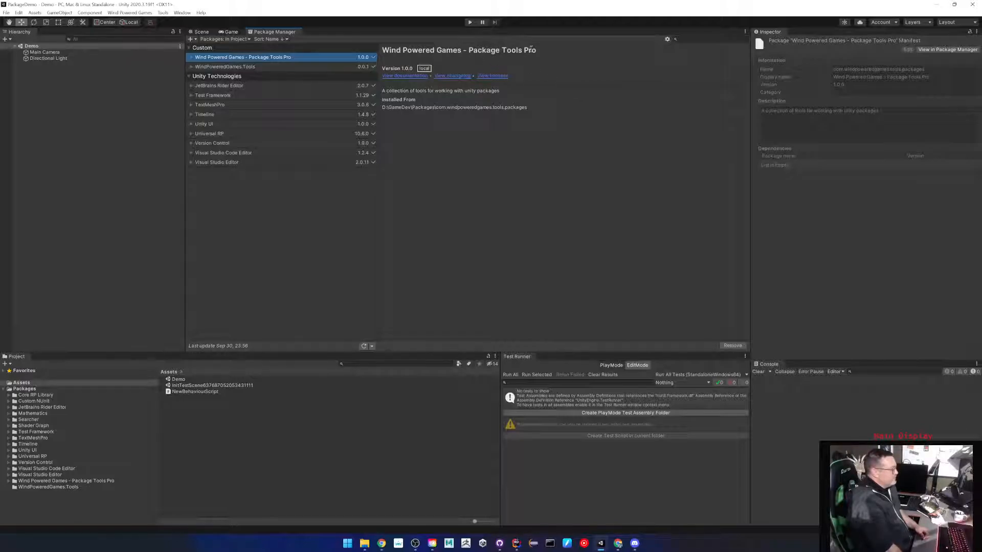
# Open Package Tools Pro's Create New Package window (com.mypackage.mylibrary, 1.0.0, Development) and reposition it.
pyautogui.click(162, 13)
pyautogui.moveTo(171, 23)
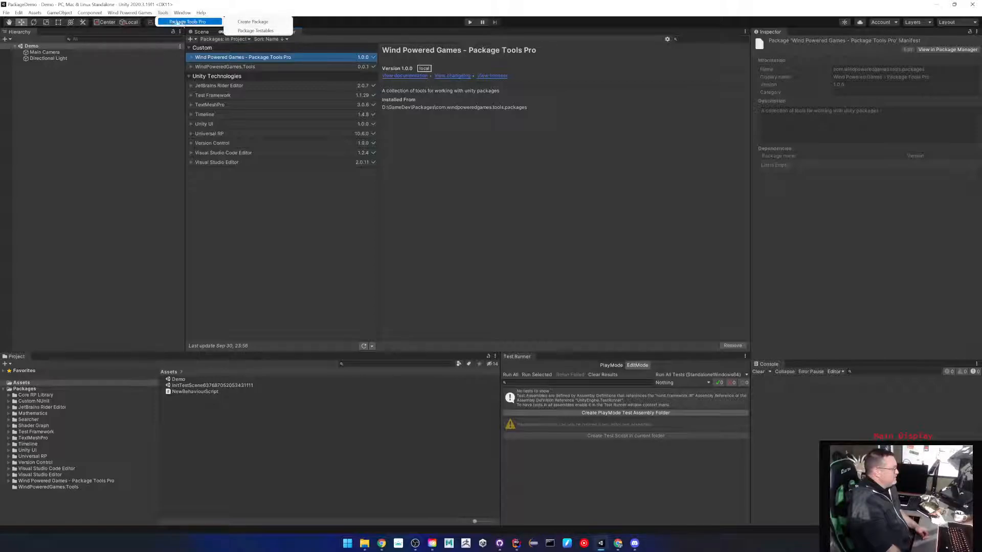
pyautogui.click(266, 23)
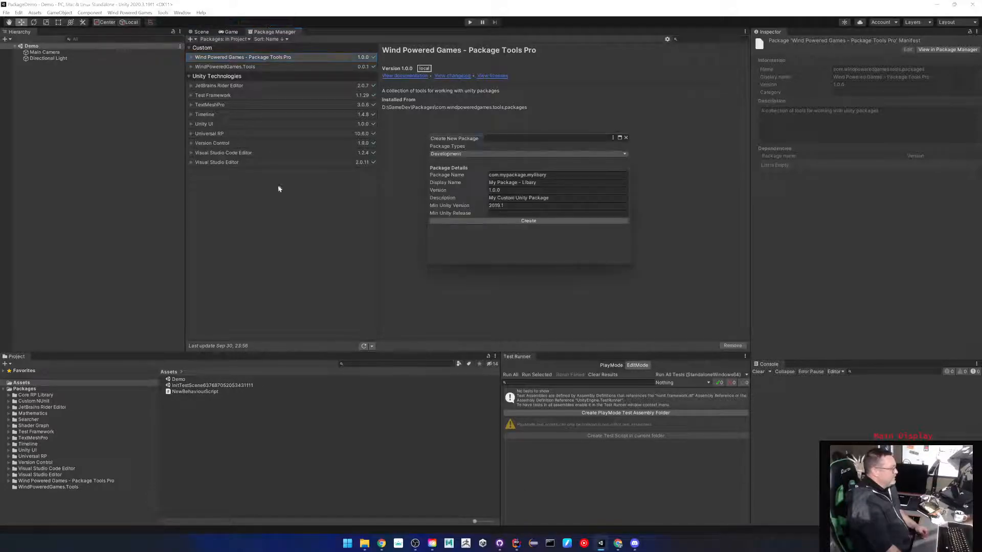
pyautogui.moveTo(548, 138); pyautogui.dragTo(477, 155)
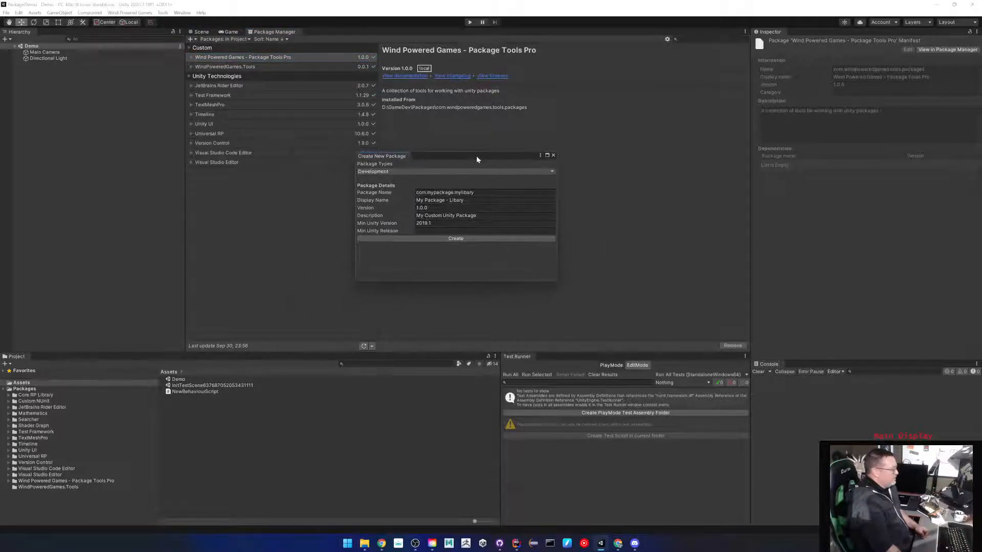
pyautogui.click(163, 12)
pyautogui.moveTo(190, 22)
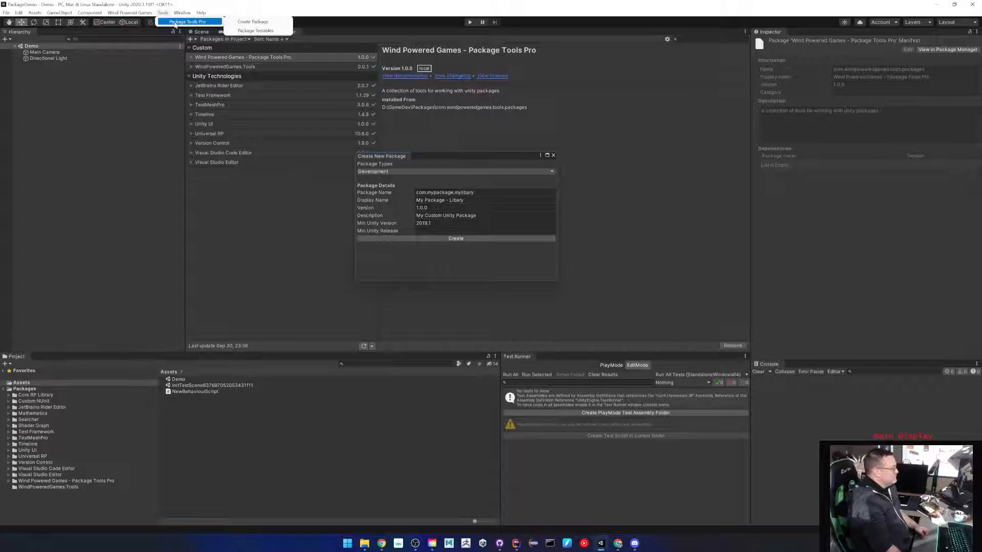
pyautogui.click(447, 155)
pyautogui.moveTo(447, 155); pyautogui.dragTo(499, 132)
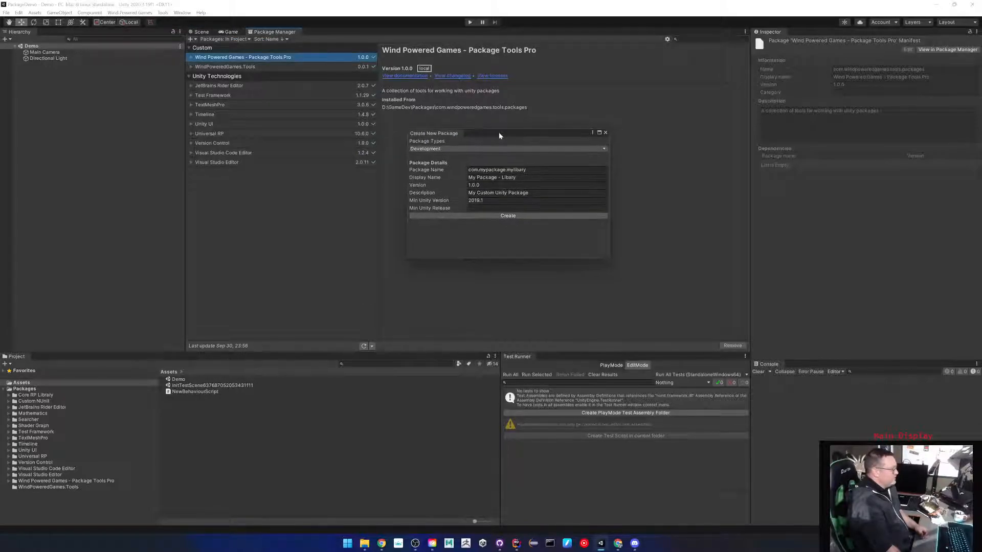
# Enter package name com.myexample.library, display name 'MyExample - Libary', version 1.0.0, description 'This is just an example'.
pyautogui.click(557, 169)
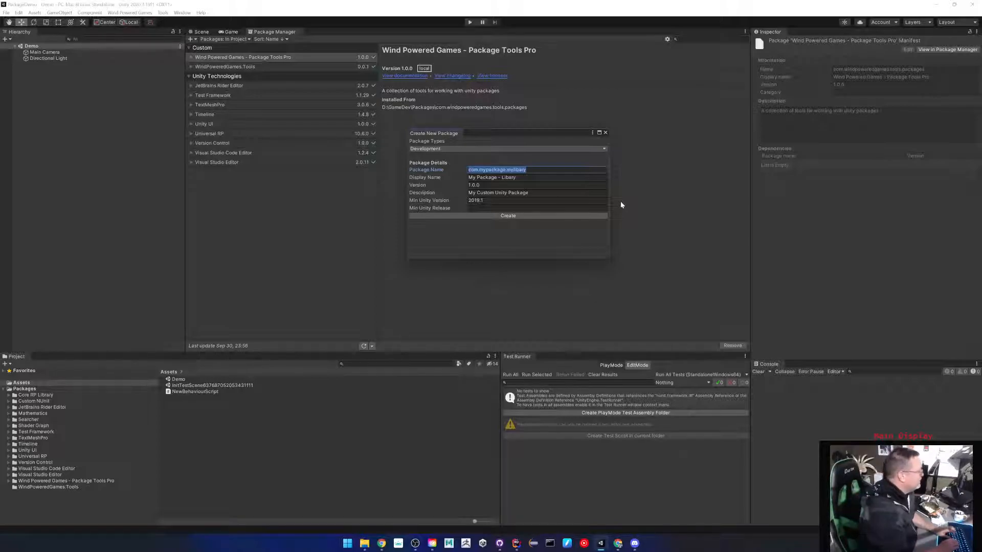
pyautogui.write('com')
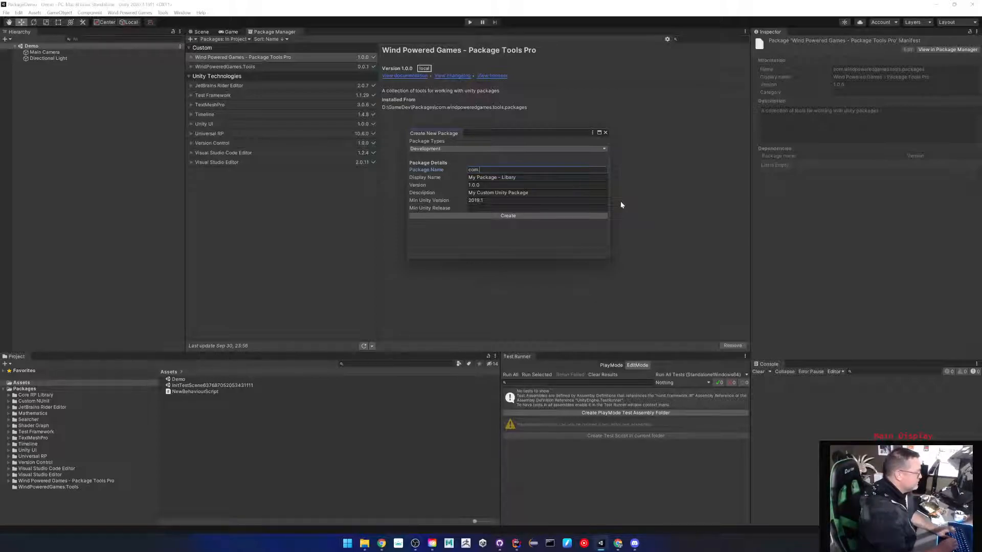
pyautogui.write('.myexm')
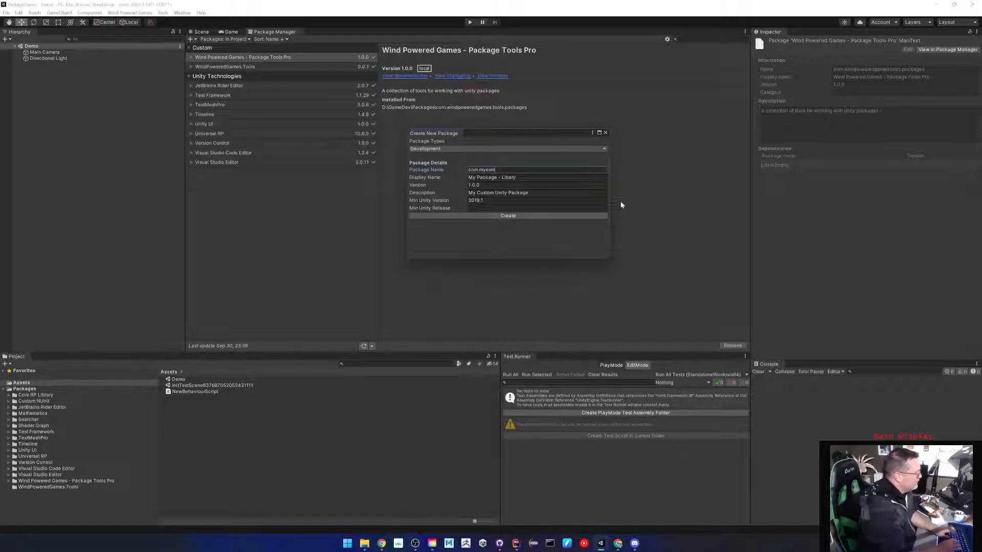
pyautogui.press('BackSpace')
pyautogui.write('ample.')
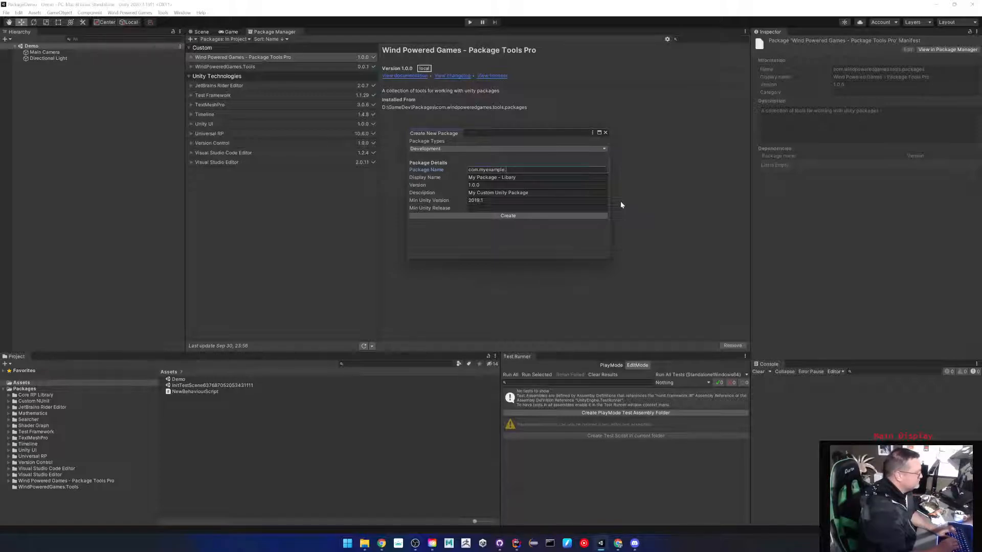
pyautogui.write('library')
pyautogui.press('Tab')
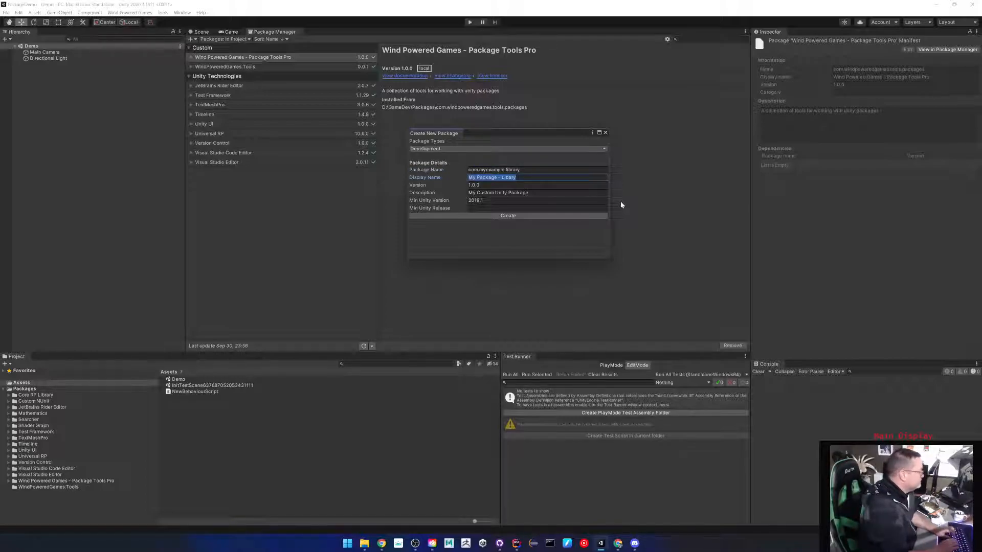
pyautogui.write('MyExample')
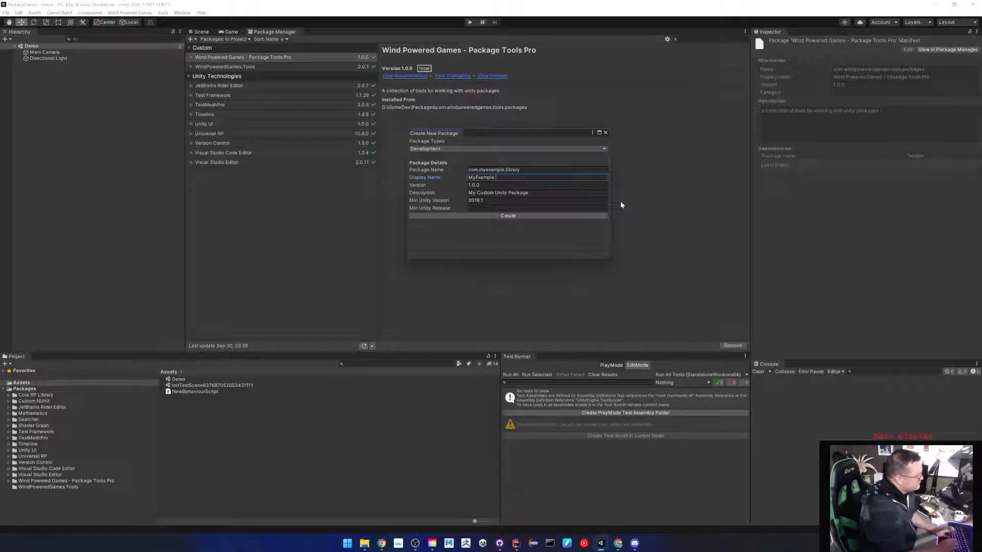
pyautogui.write(' - L')
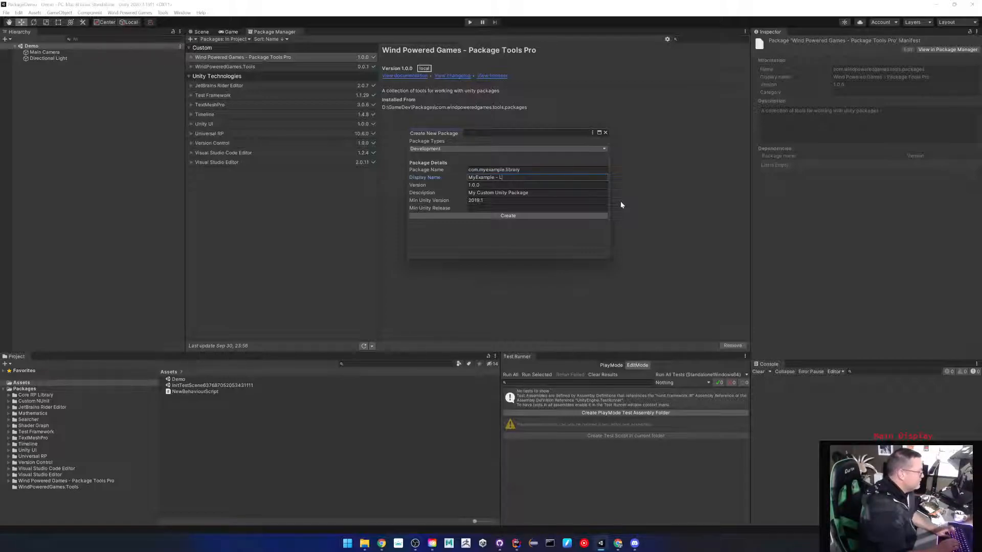
pyautogui.write('ibary')
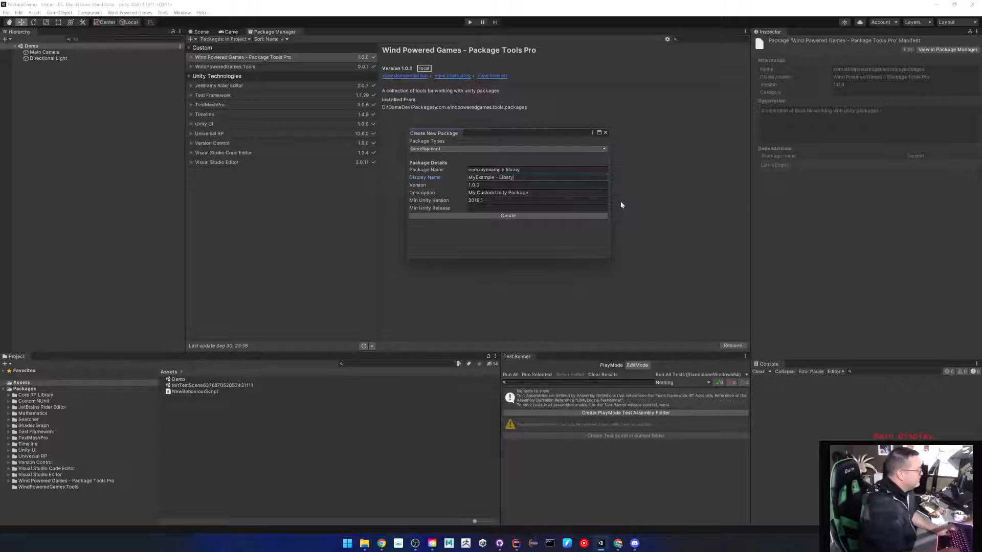
pyautogui.press('Tab')
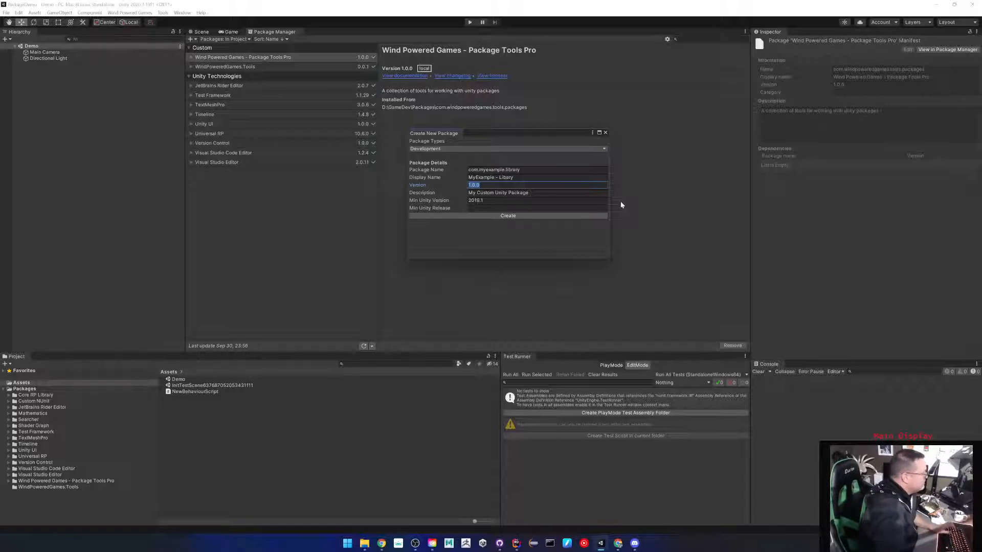
pyautogui.press('Tab')
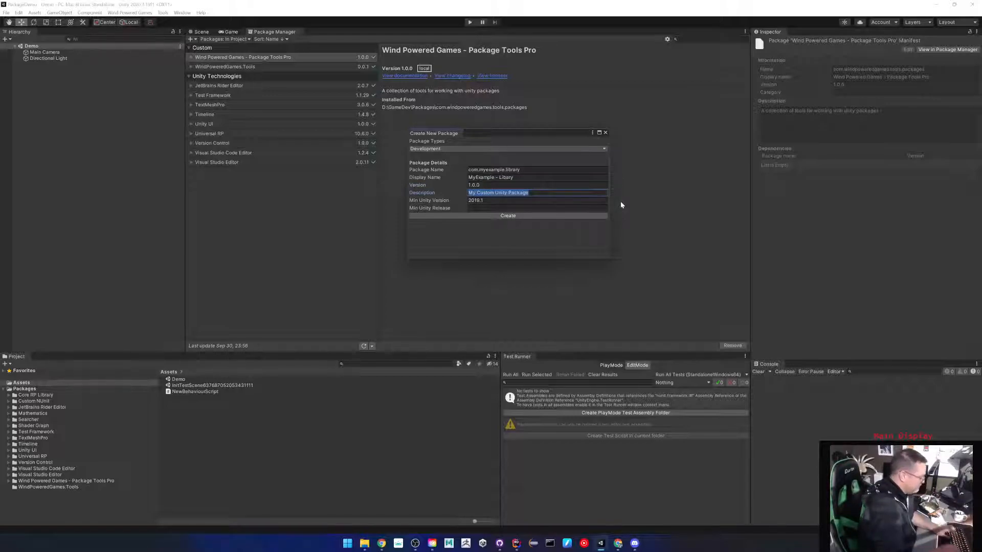
pyautogui.write('This is ')
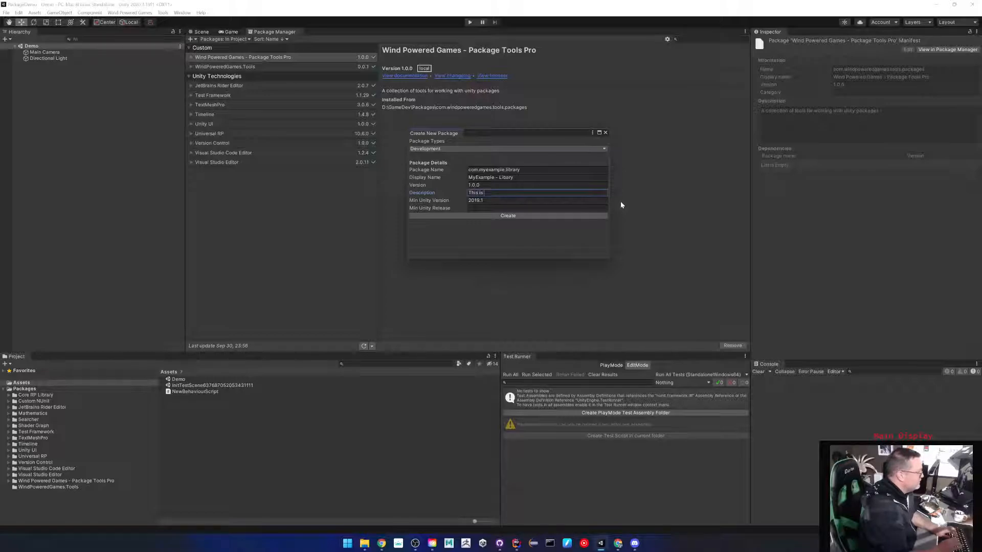
pyautogui.write('just an example')
pyautogui.press('Tab')
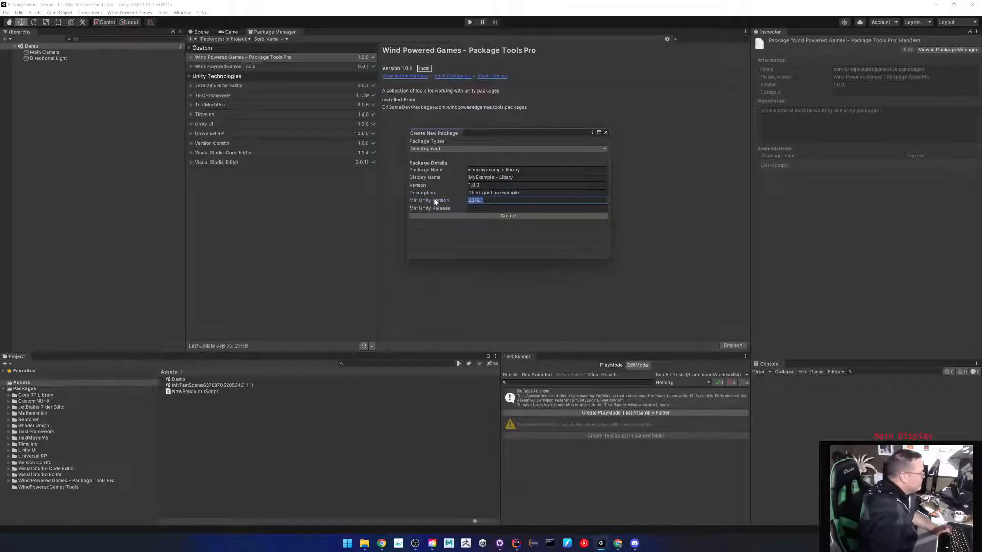
pyautogui.click(483, 209)
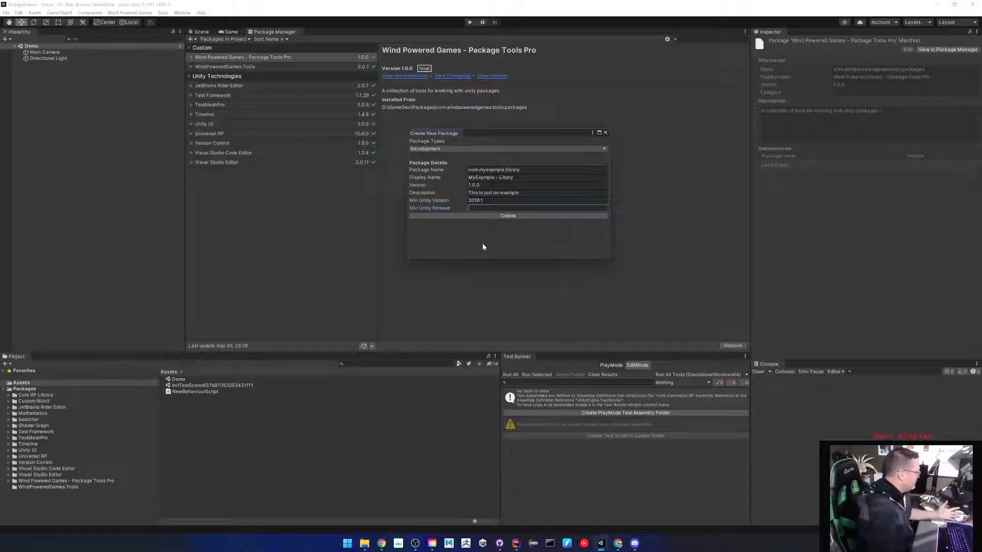
# Create the package and expand MyExample - Libary in the Project panel.
pyautogui.click(501, 216)
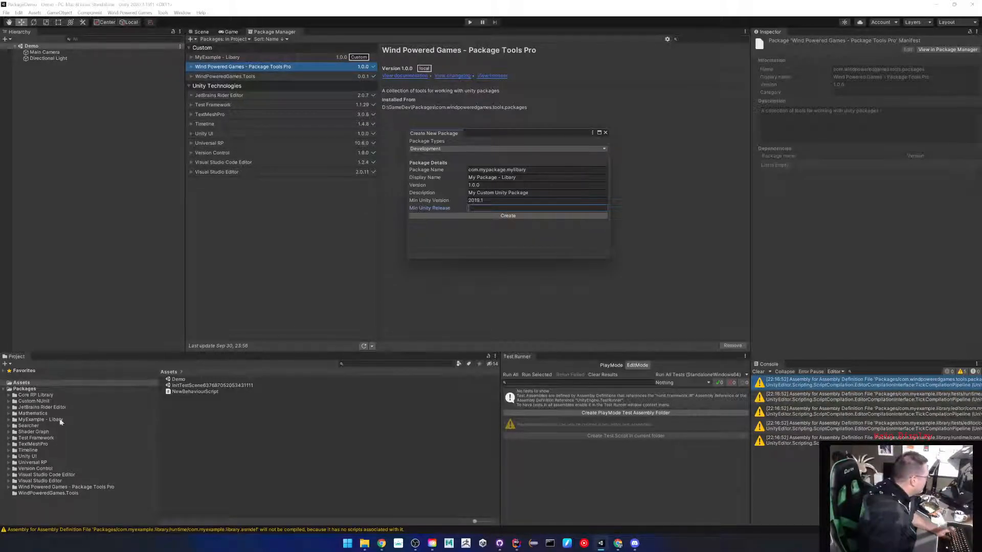
pyautogui.click(49, 420)
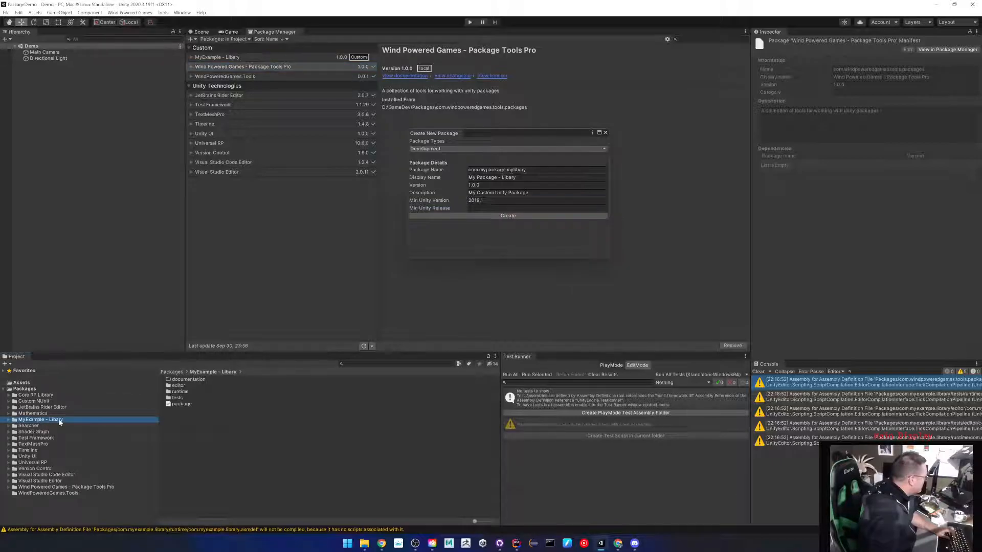
pyautogui.click(9, 420)
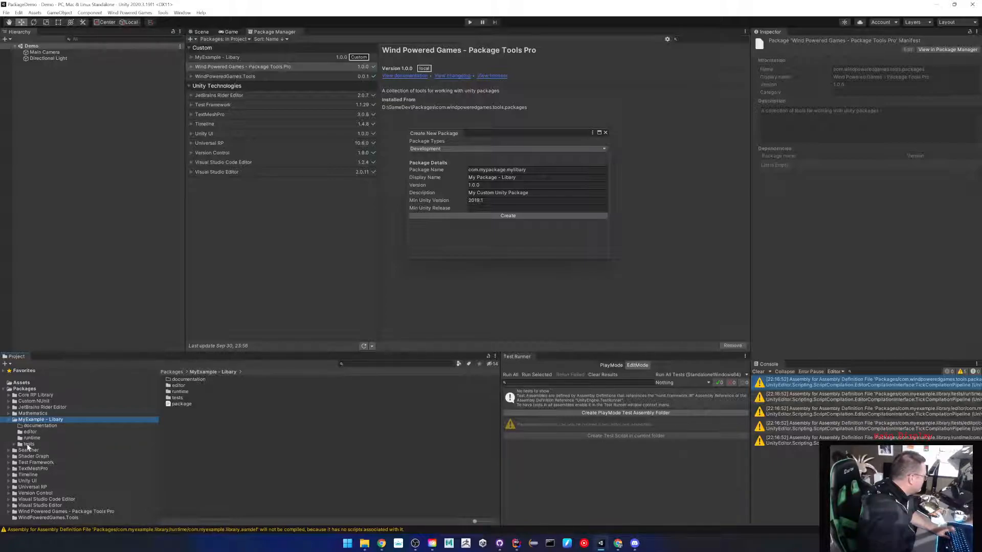
# Browse the package's editor, runtime and tests folders, ending on tests/editor.
pyautogui.click(29, 433)
pyautogui.click(24, 444)
pyautogui.click(14, 445)
pyautogui.click(36, 450)
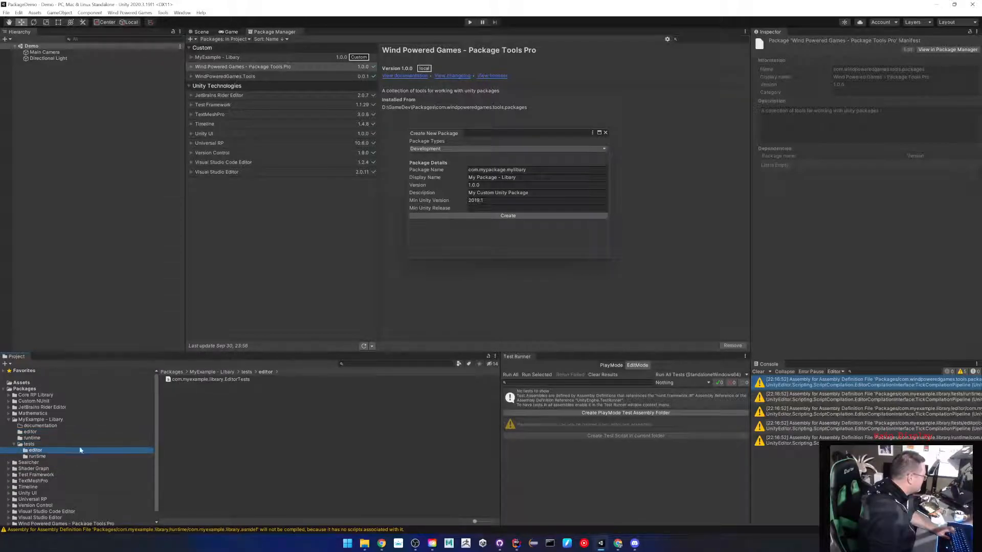
pyautogui.click(38, 457)
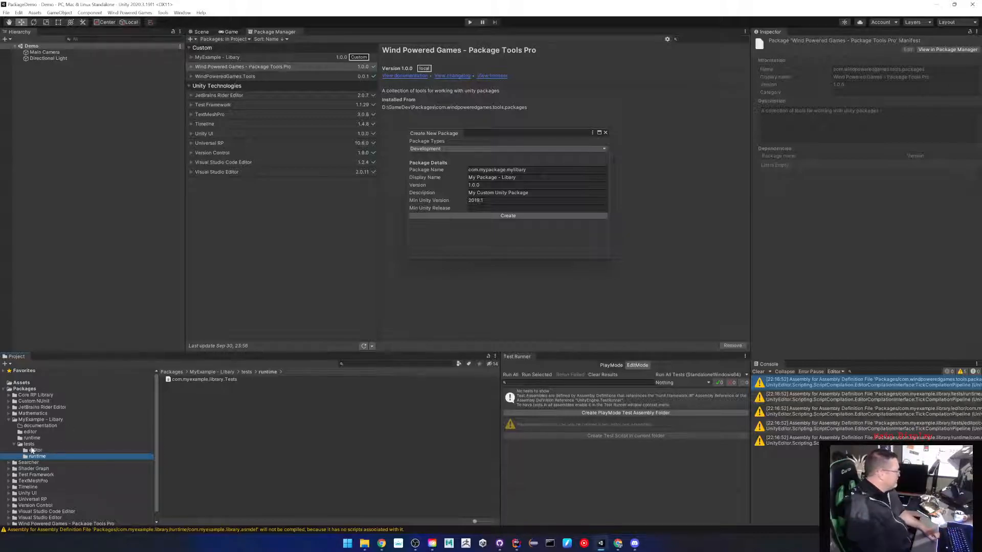
pyautogui.click(30, 438)
pyautogui.press('Down')
pyautogui.press('Down')
pyautogui.press('Down')
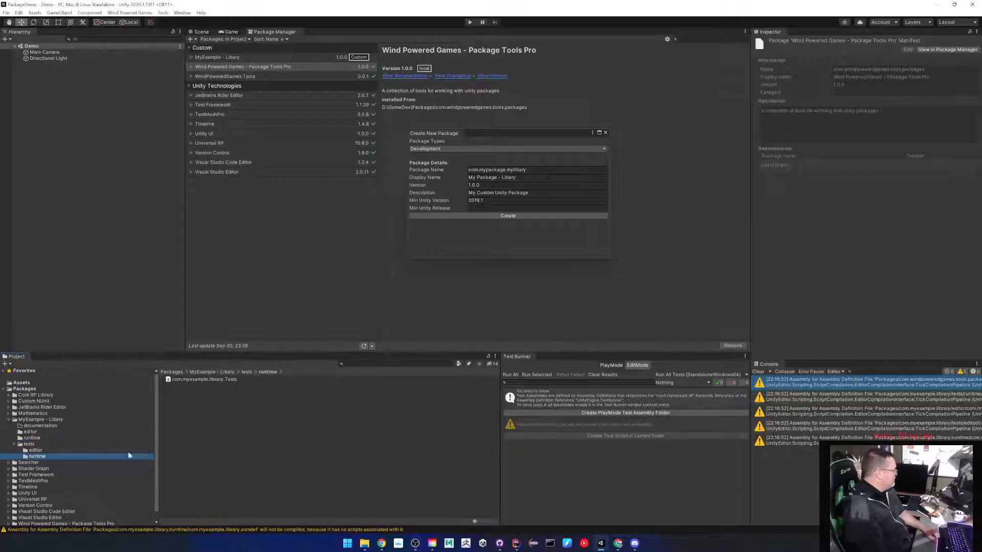
pyautogui.click(50, 450)
# Add an EditTests C# test script to tests/editor and check its assembly in the Test Runner.
pyautogui.rightClick(189, 403)
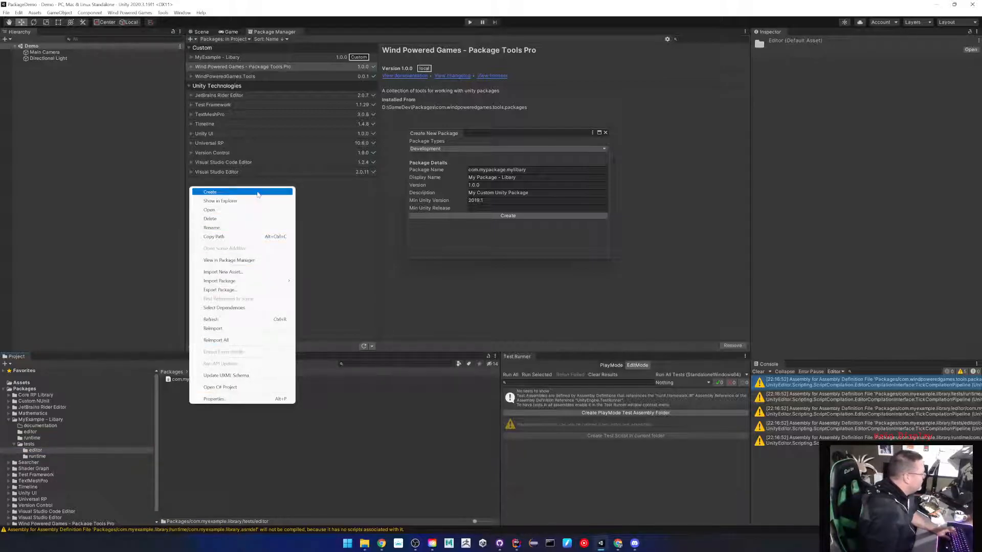
pyautogui.moveTo(259, 193)
pyautogui.moveTo(344, 231)
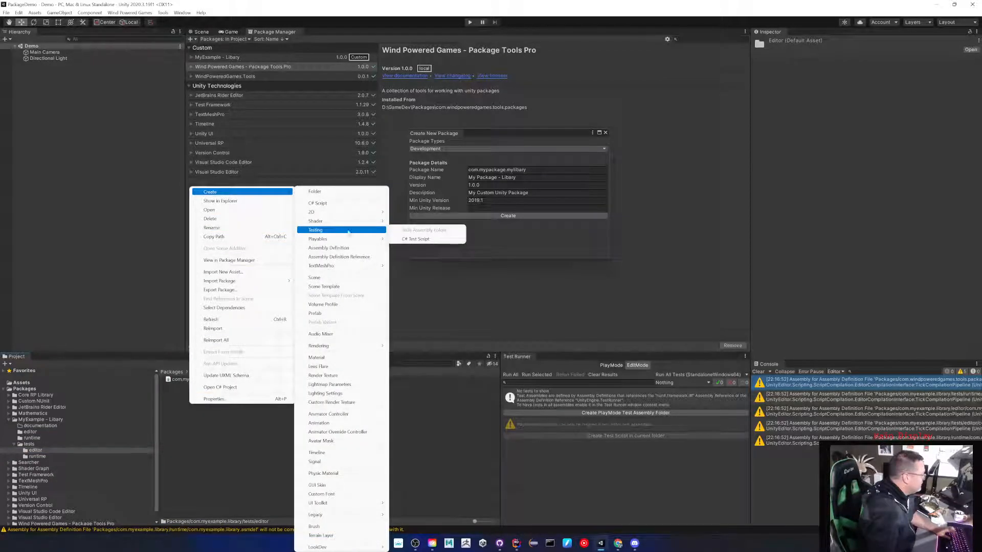
pyautogui.click(414, 239)
pyautogui.write('E')
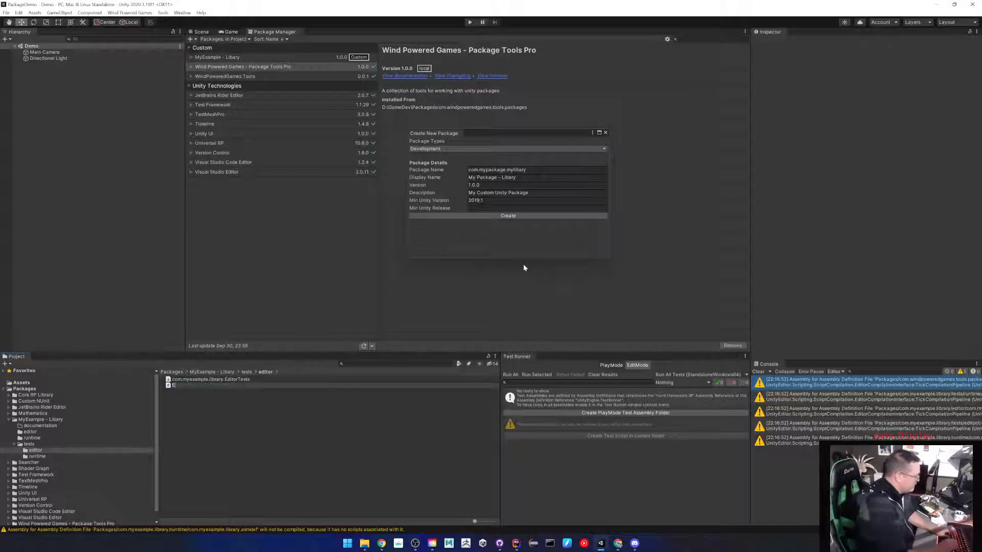
pyautogui.write('ditTests')
pyautogui.press('Return')
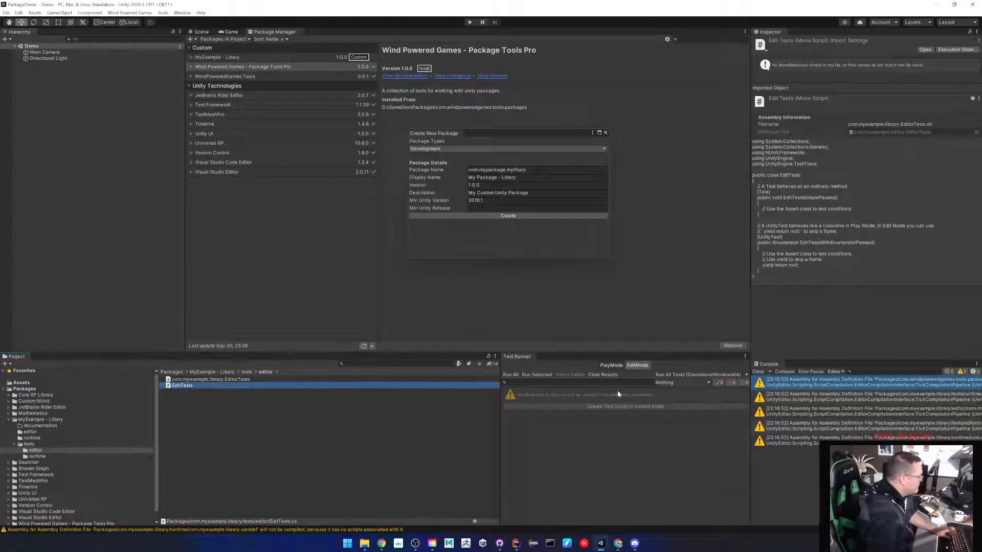
pyautogui.click(639, 366)
pyautogui.click(559, 401)
pyautogui.click(337, 425)
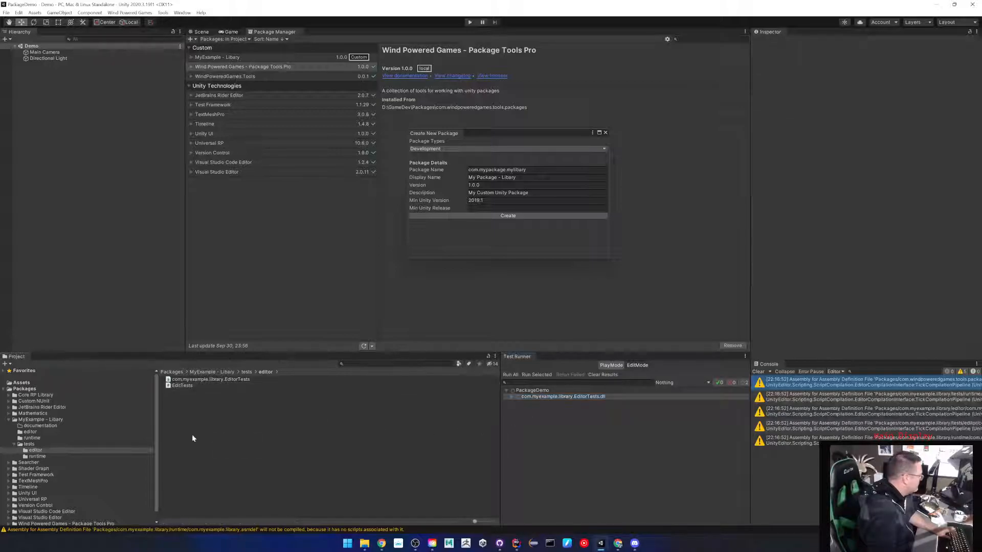
# Add a RuntimeTests C# test script to the tests/runtime folder.
pyautogui.click(37, 456)
pyautogui.rightClick(213, 409)
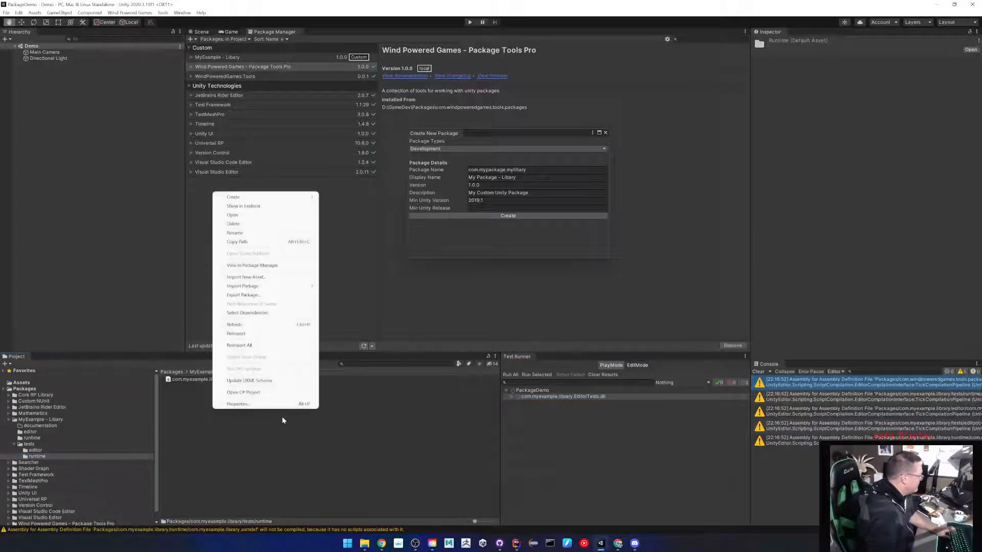
pyautogui.moveTo(269, 201)
pyautogui.moveTo(338, 229)
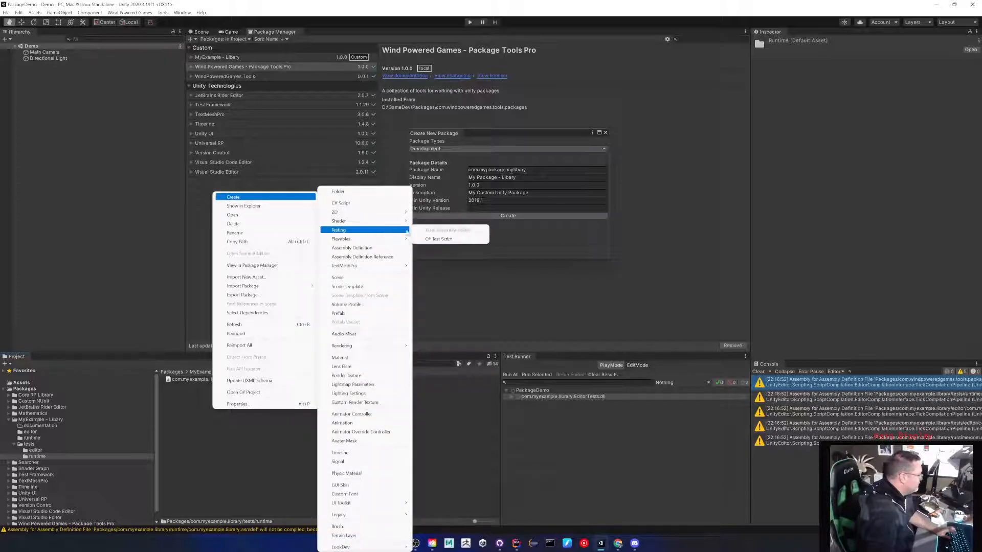
pyautogui.click(445, 241)
pyautogui.write('Run')
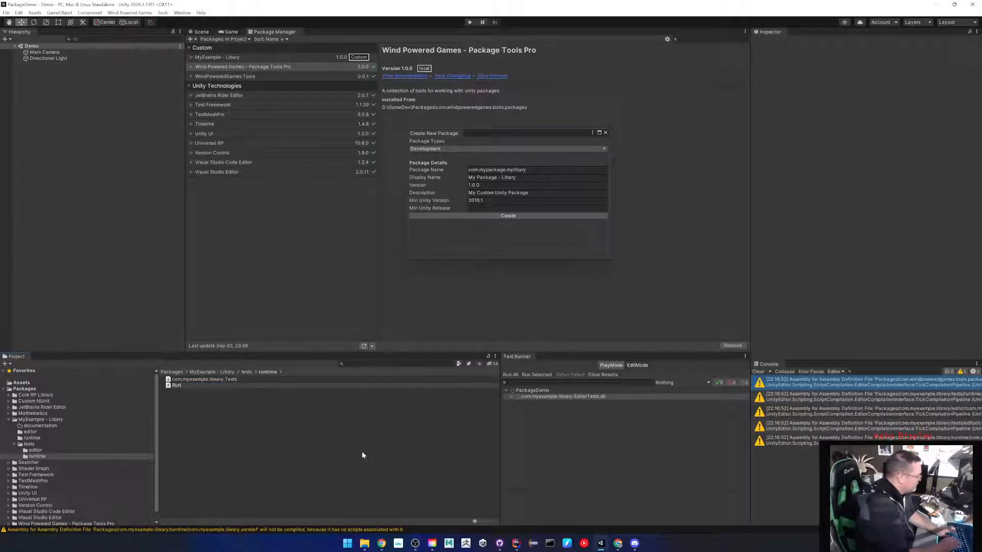
pyautogui.write('timeTests')
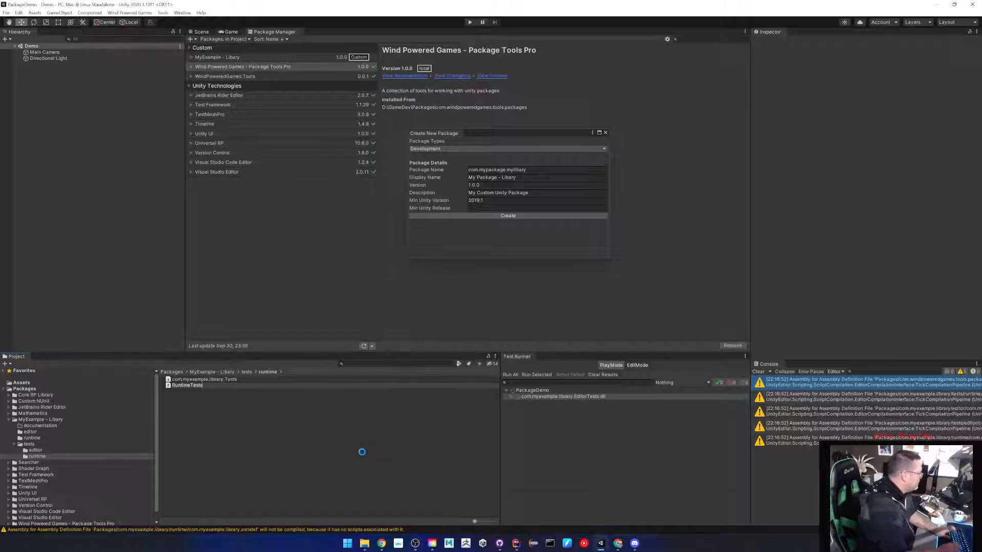
pyautogui.press('Return')
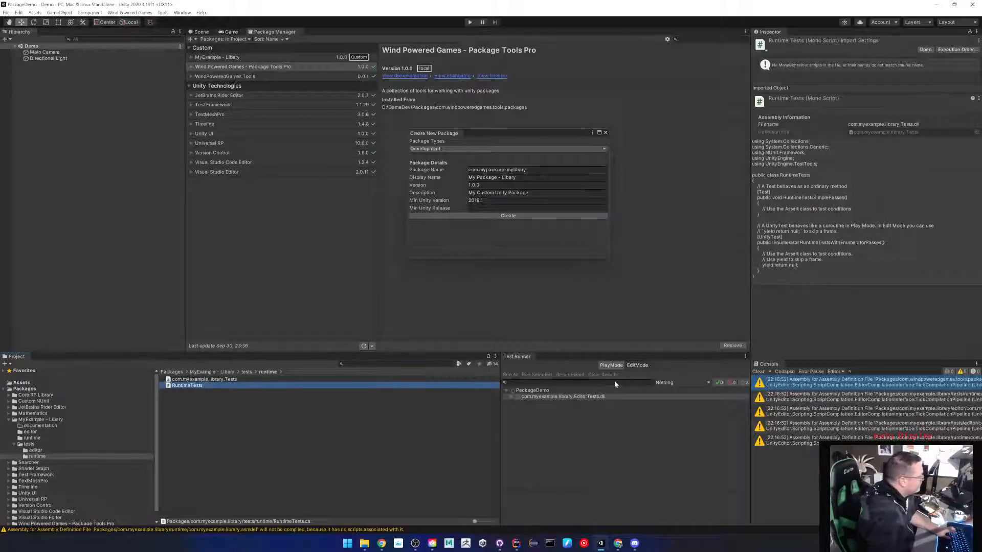
# In PlayMode, expand com.myexample.library.Tests.dll to show RuntimeTests, then check EditMode and return.
pyautogui.click(609, 366)
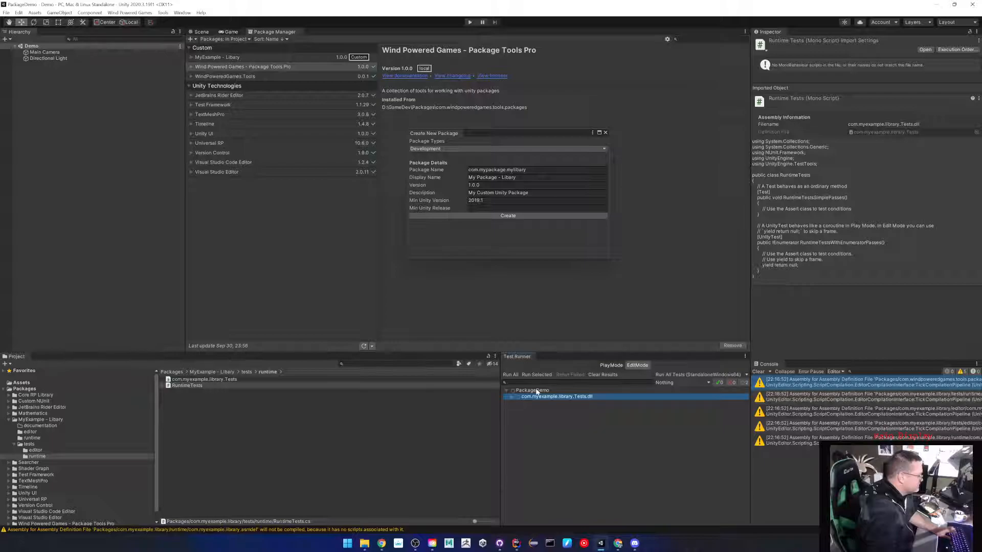
pyautogui.click(512, 397)
pyautogui.click(637, 366)
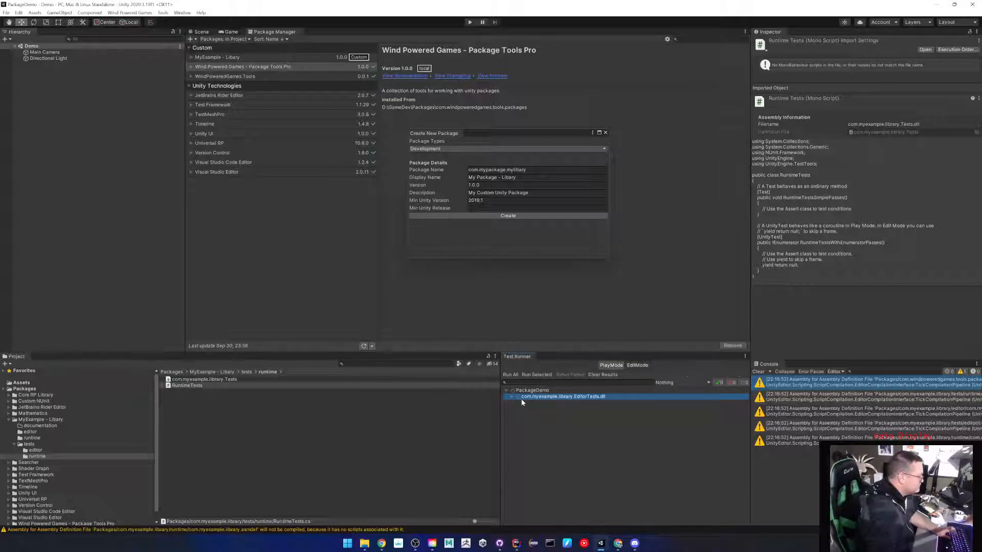
pyautogui.click(609, 365)
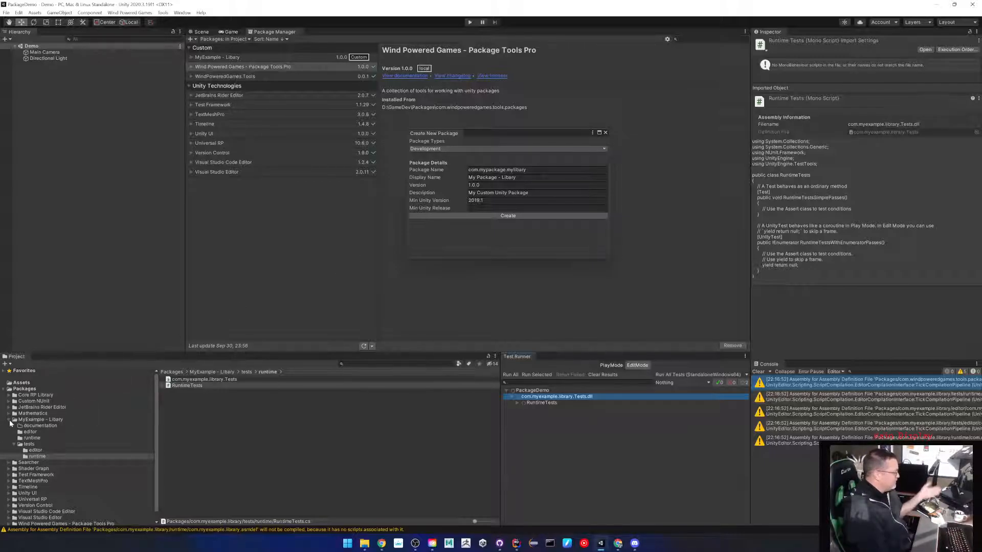
# Reveal the MyExample - Libary package in File Explorer and navigate to PackageDemo's Packages folder.
pyautogui.rightClick(41, 422)
pyautogui.moveTo(113, 210)
pyautogui.click(72, 215)
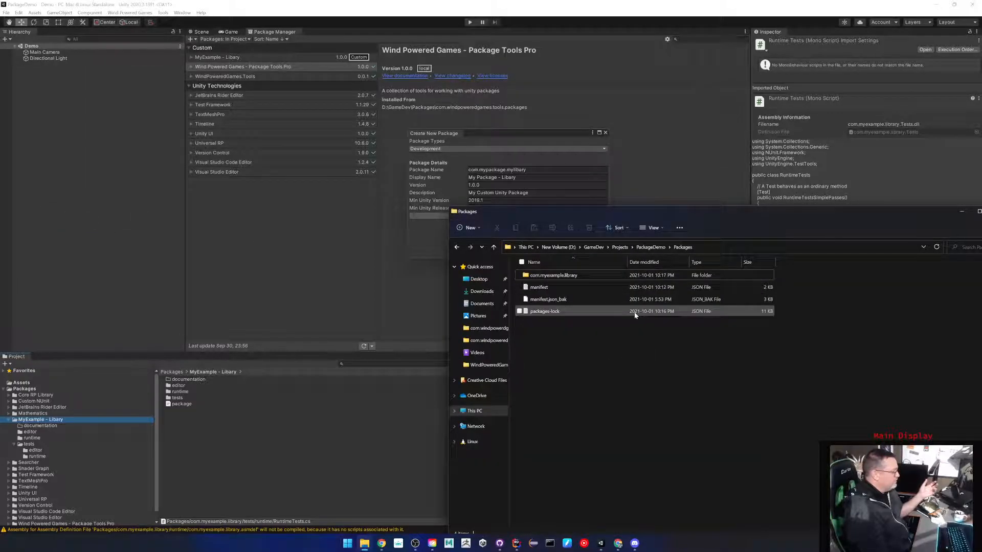
pyautogui.click(661, 248)
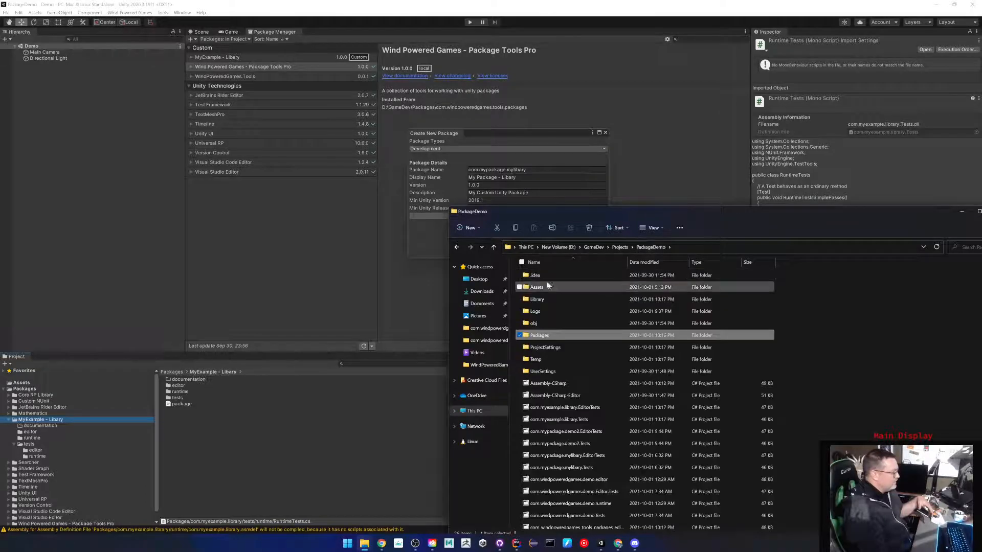
pyautogui.click(551, 289)
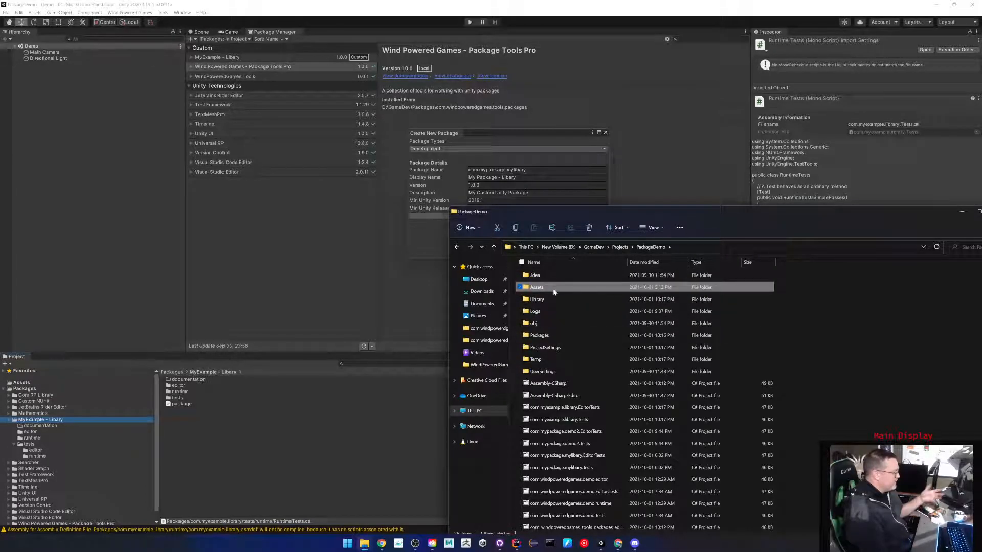
pyautogui.click(553, 337)
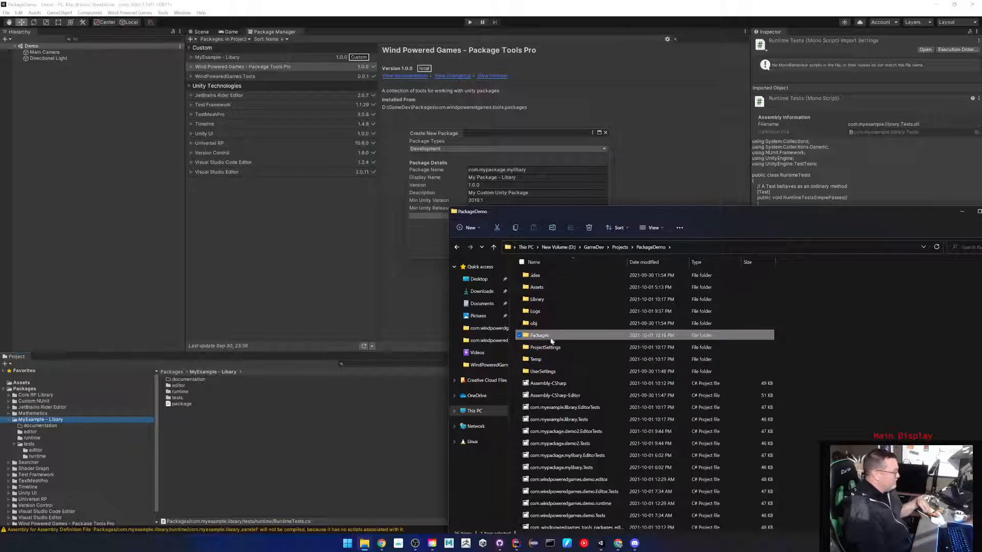
pyautogui.doubleClick(545, 336)
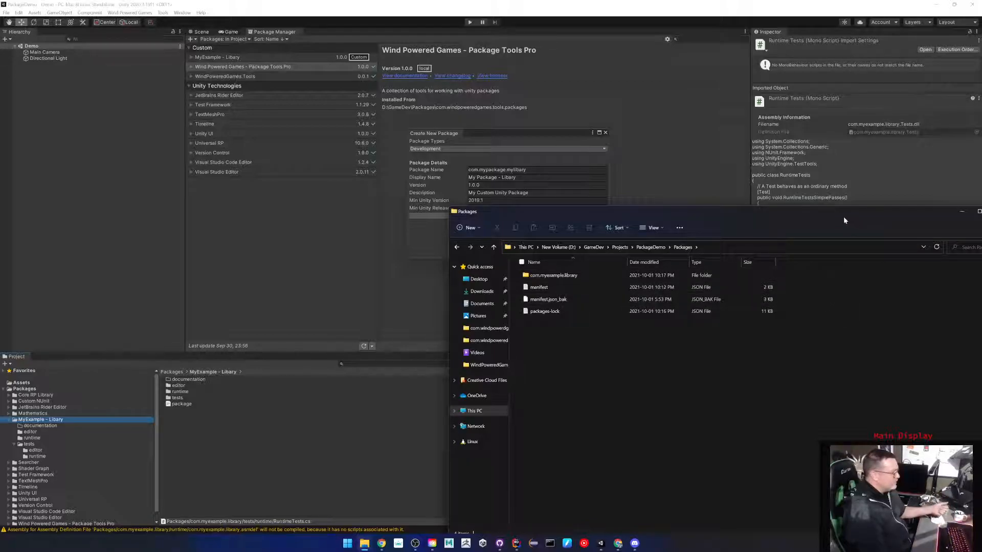
pyautogui.moveTo(780, 210); pyautogui.dragTo(581, 177)
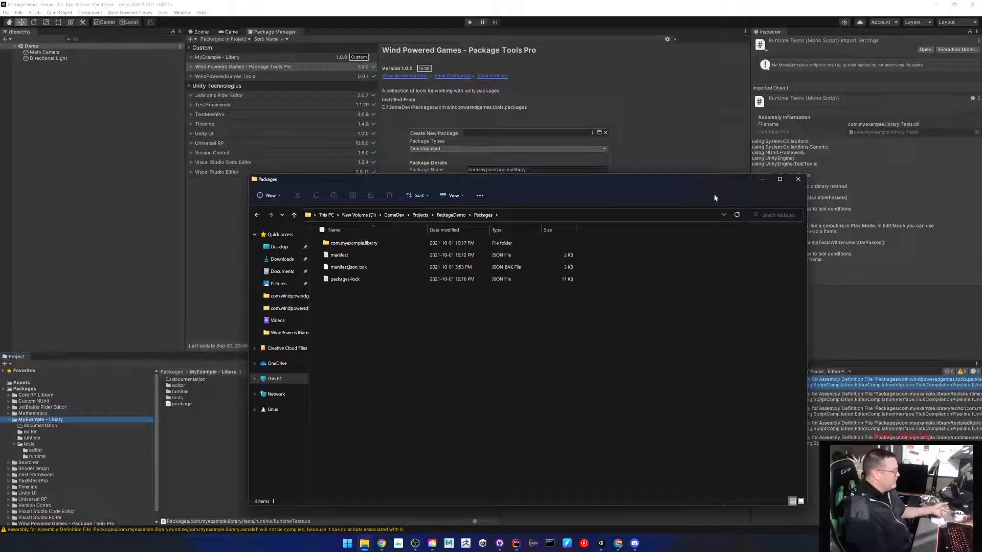
# Switch the new package type to Local with package path D:\GameDev\Packages.
pyautogui.click(800, 181)
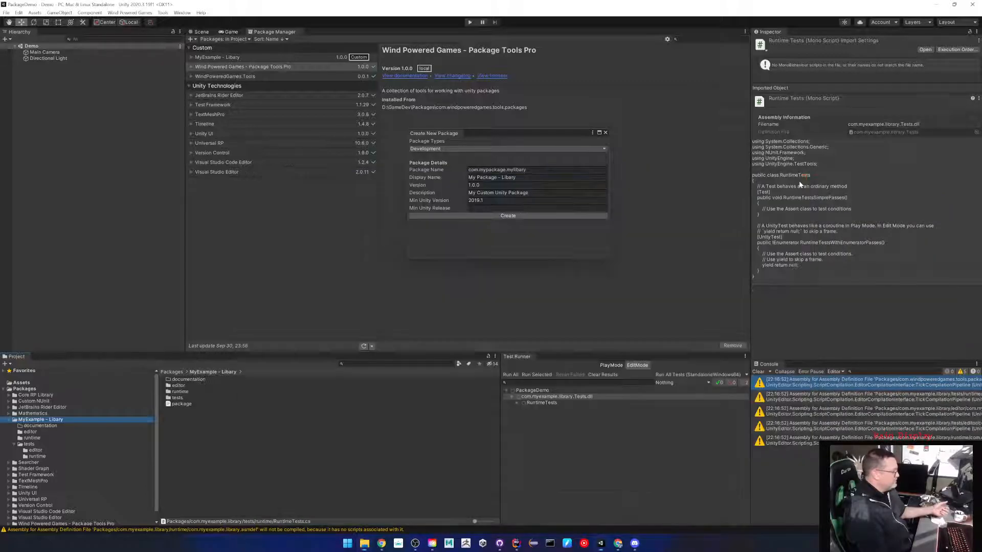
pyautogui.click(457, 149)
pyautogui.click(432, 168)
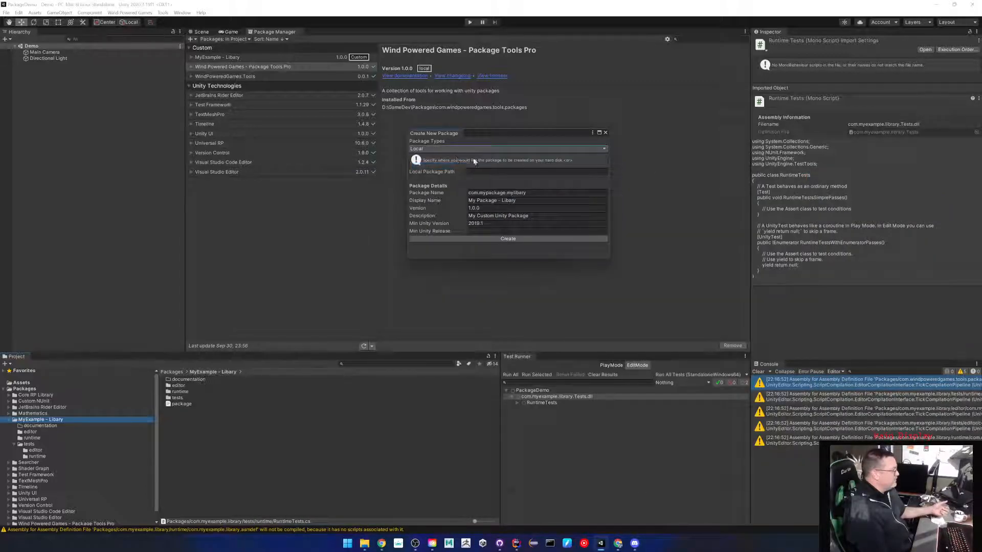
pyautogui.click(509, 172)
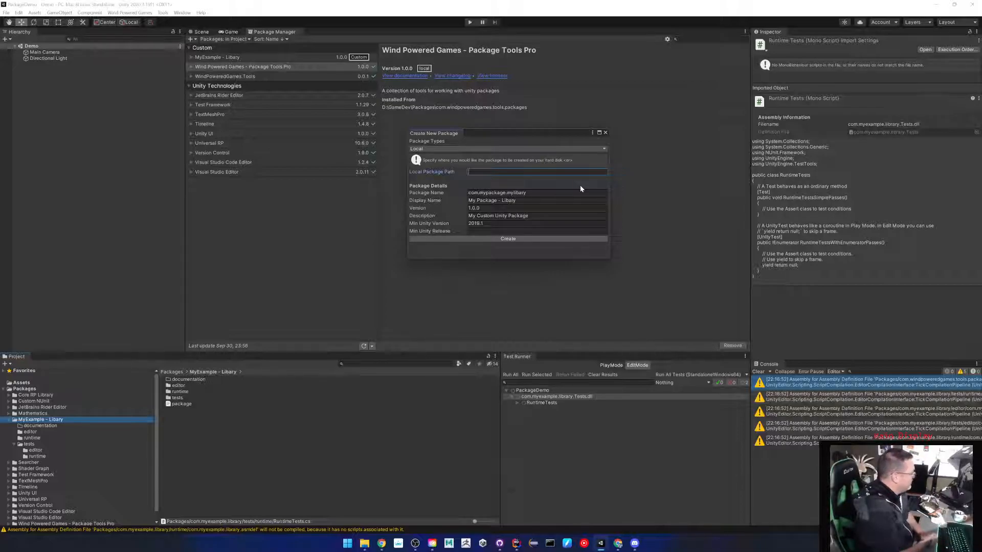
pyautogui.write('D')
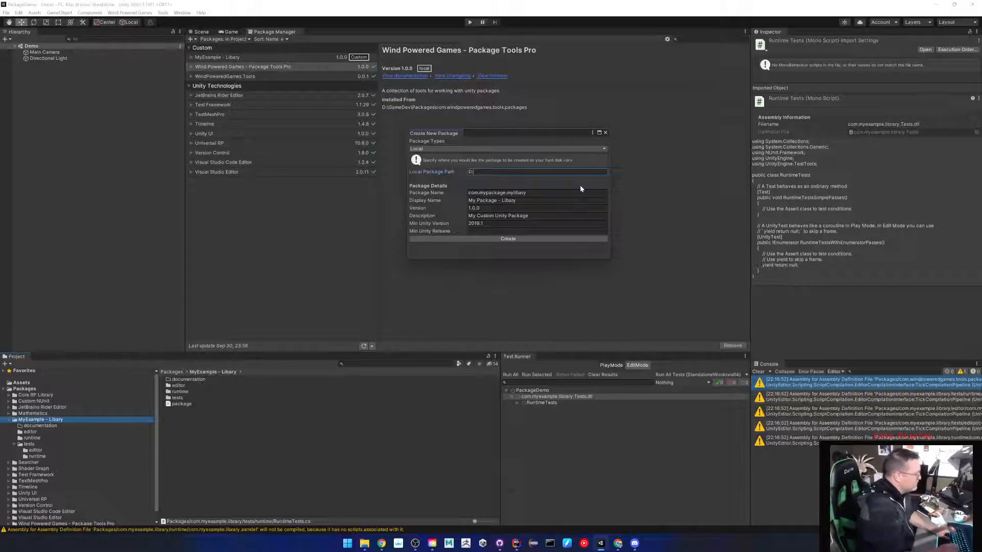
pyautogui.write(':\\GameDev\\Packages')
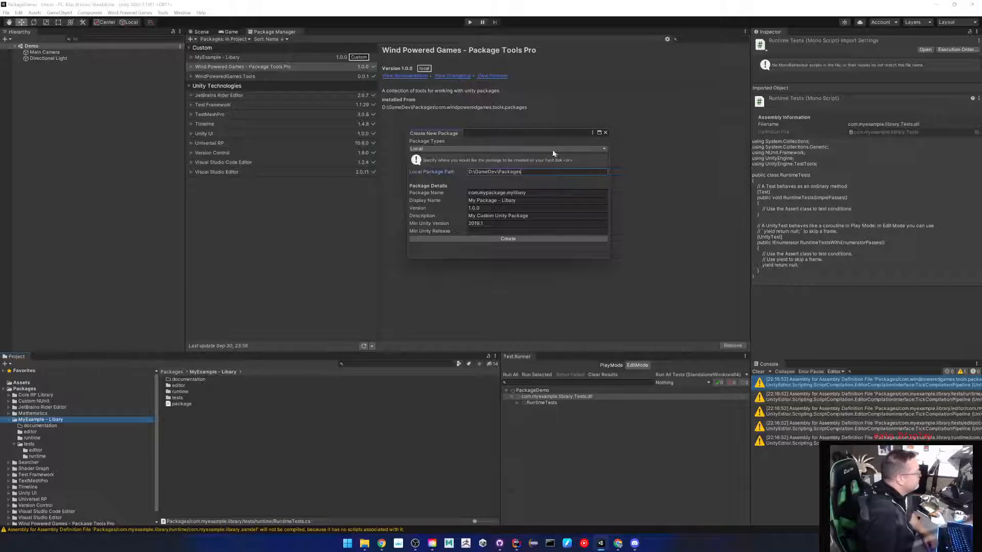
# Name it com.sample.demo2, display name Demo2, description 'Demo2 local Package', and create it.
pyautogui.click(542, 192)
pyautogui.write('com.')
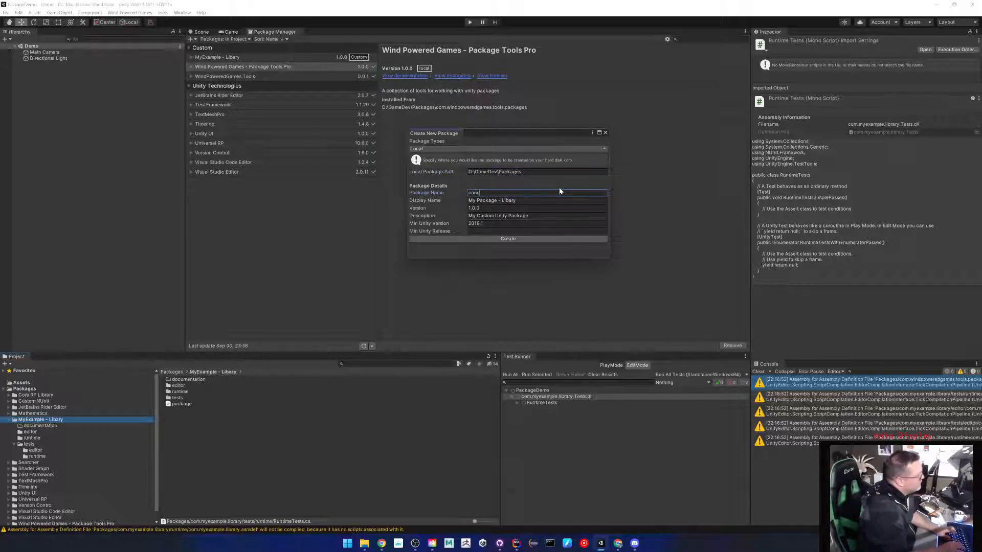
pyautogui.write('wsample')
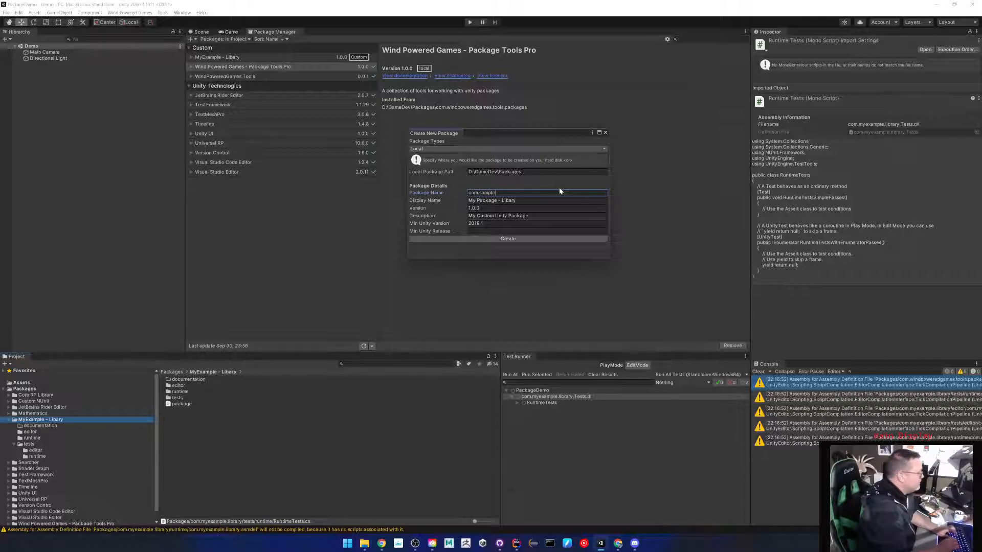
pyautogui.write('.demo2')
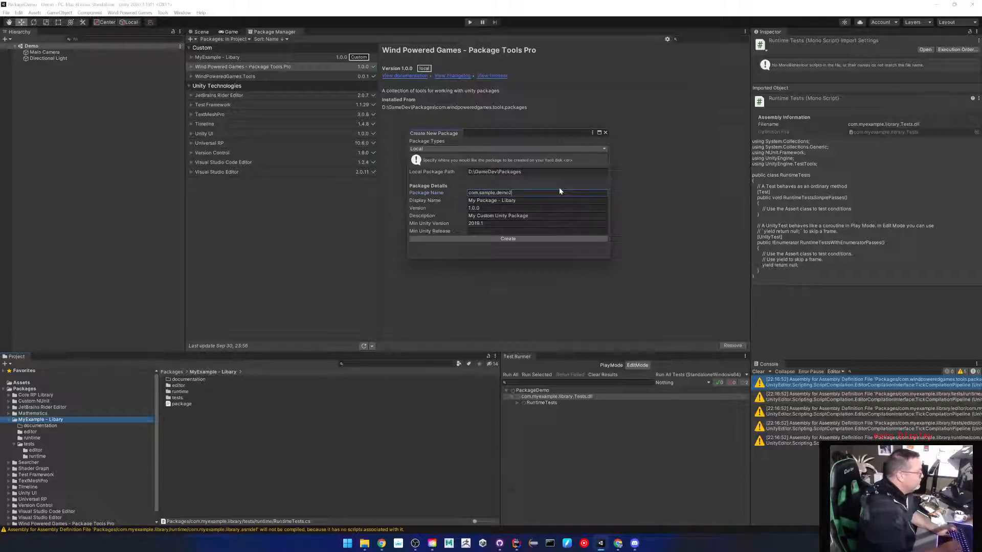
pyautogui.press('Tab')
pyautogui.write('Demo2')
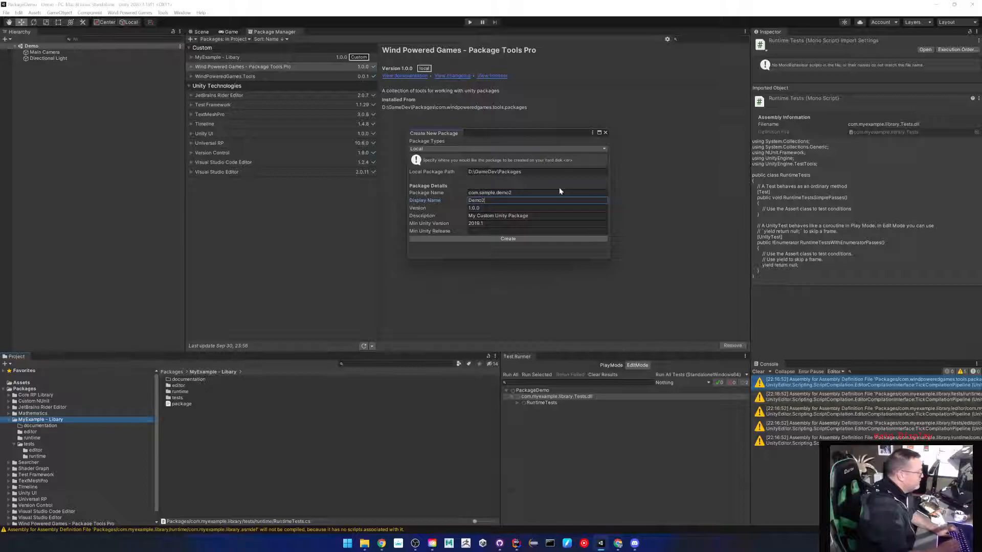
pyautogui.press('Tab')
pyautogui.press('Tab')
pyautogui.write('Demo2')
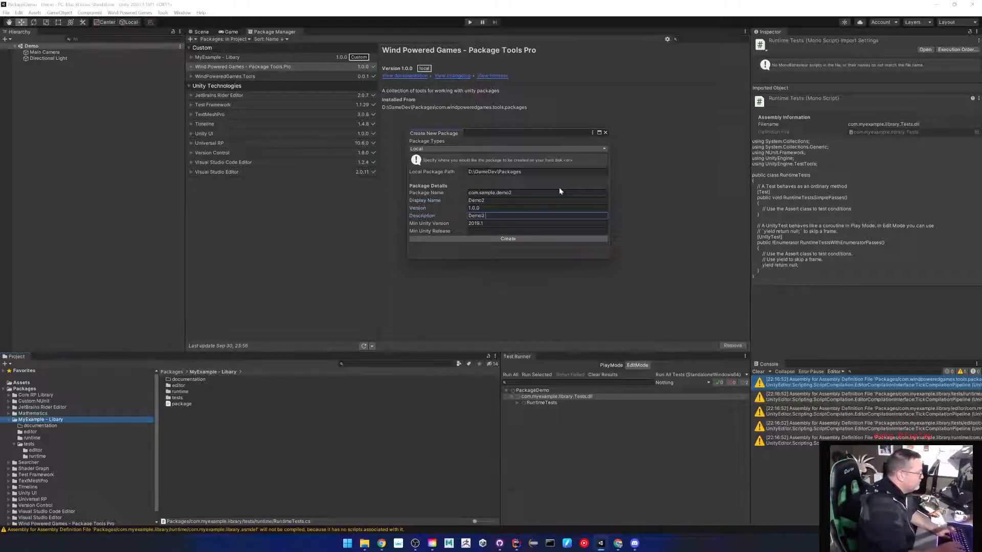
pyautogui.write(' local Pa')
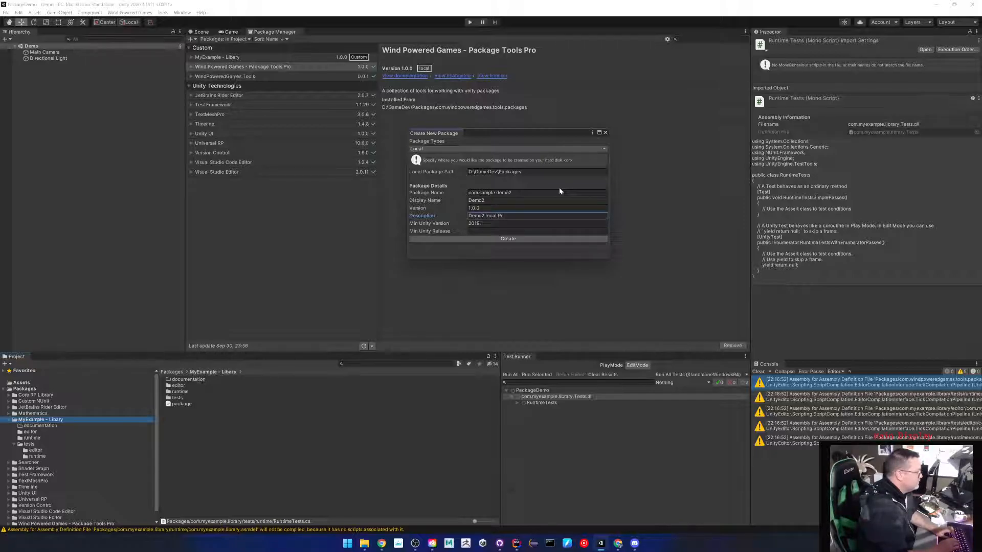
pyautogui.write('ckage')
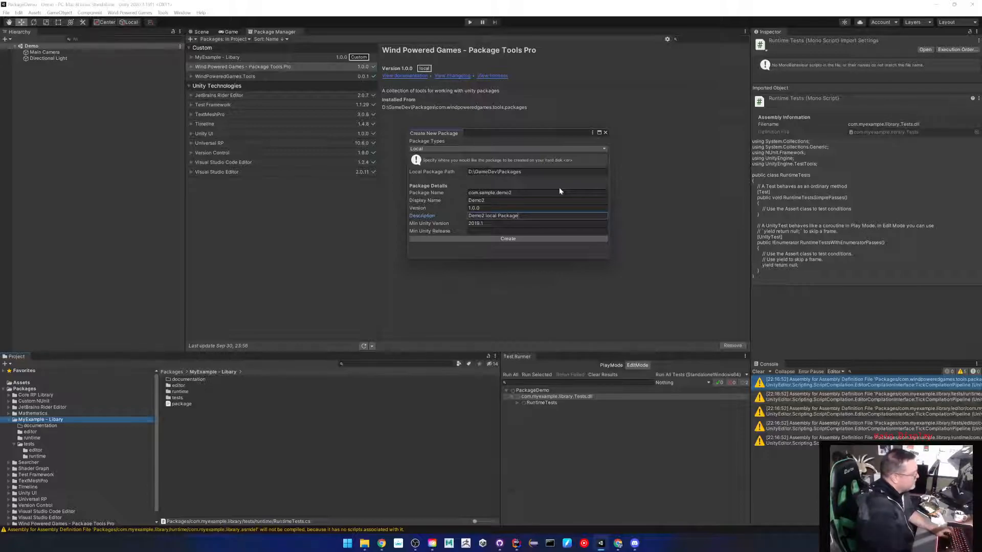
pyautogui.click(530, 239)
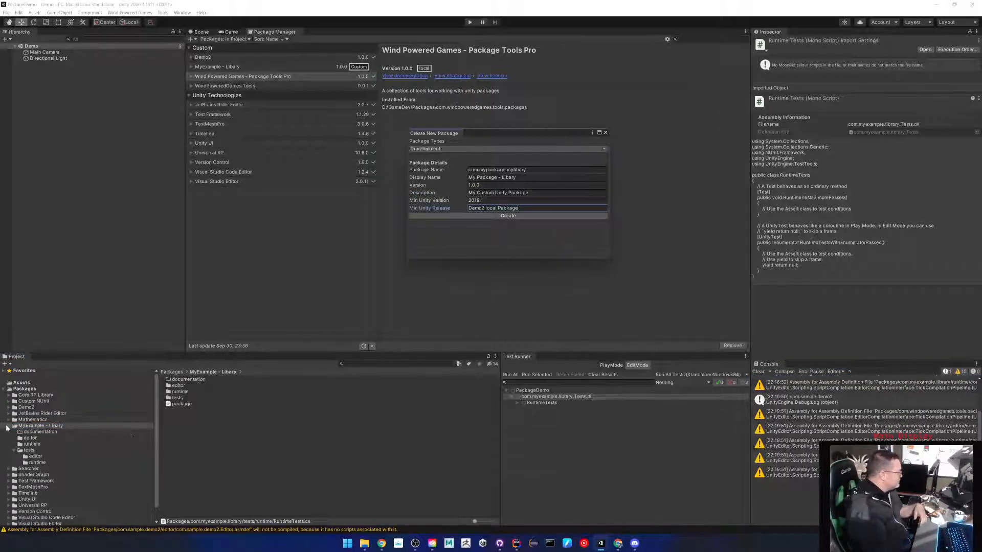
# Select and expand Demo2 in the Project window to reveal its documentation, editor, runtime and tests folders.
pyautogui.click(23, 408)
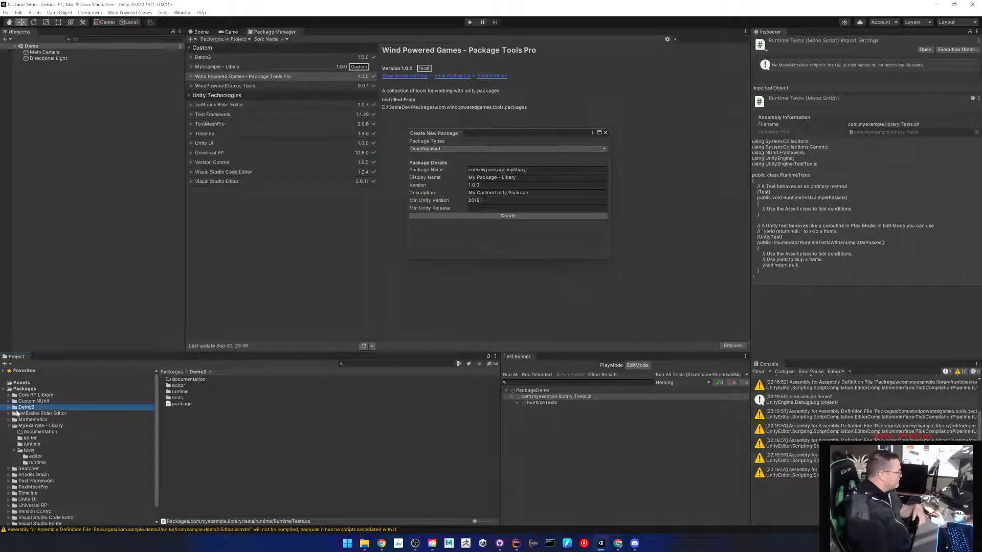
pyautogui.click(8, 408)
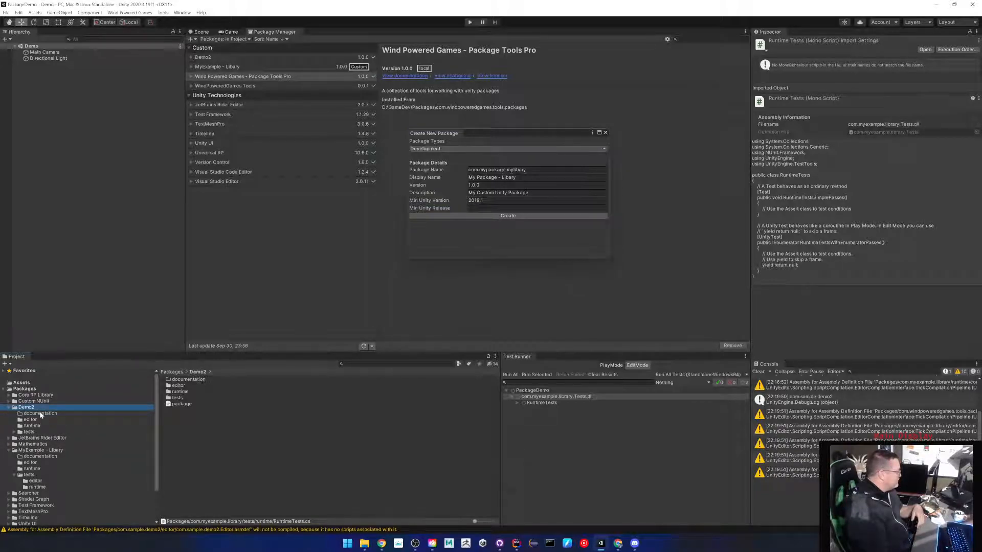
# Confirm com.sample.demo2 exists in D:\GameDev\Packages, then bring up actions for Unity's Packages folder.
pyautogui.click(364, 543)
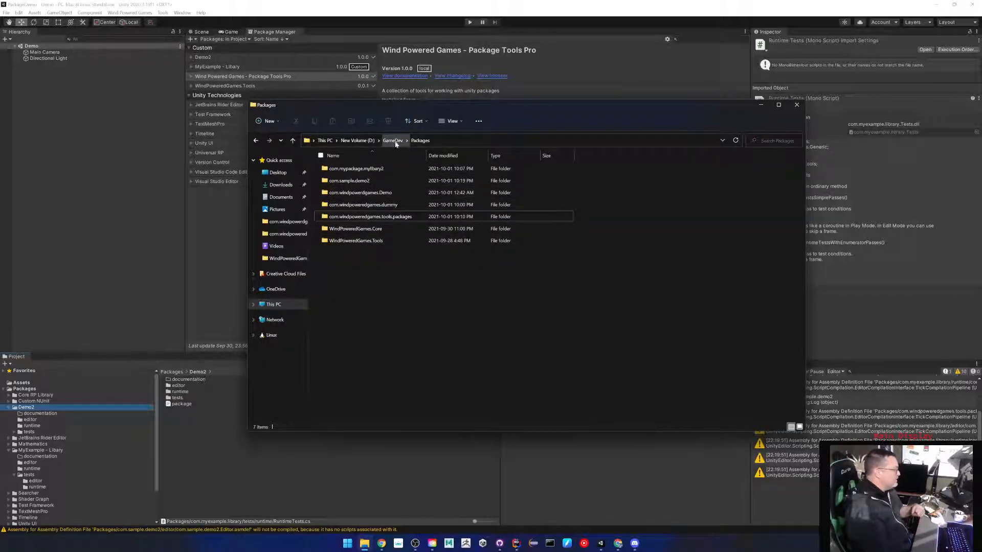
pyautogui.click(331, 182)
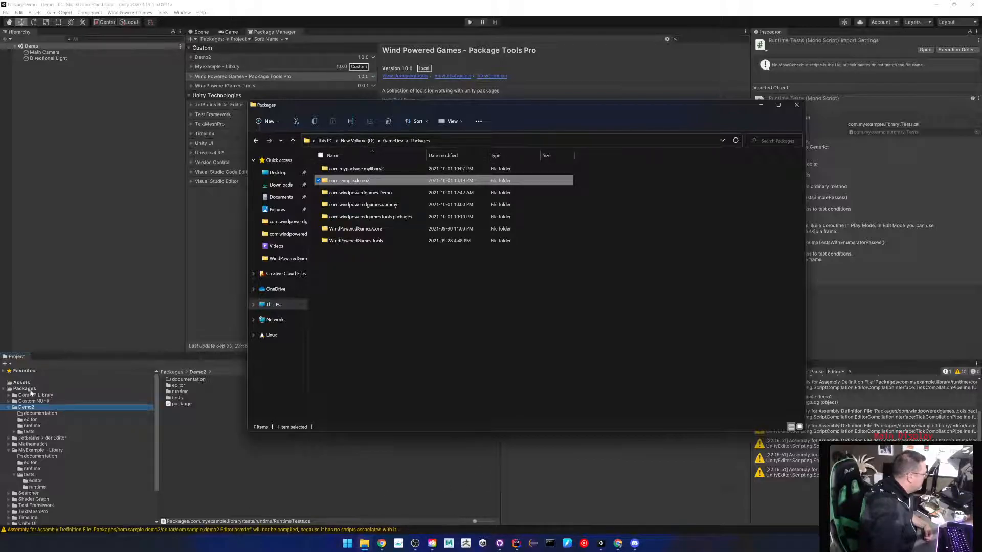
pyautogui.rightClick(31, 390)
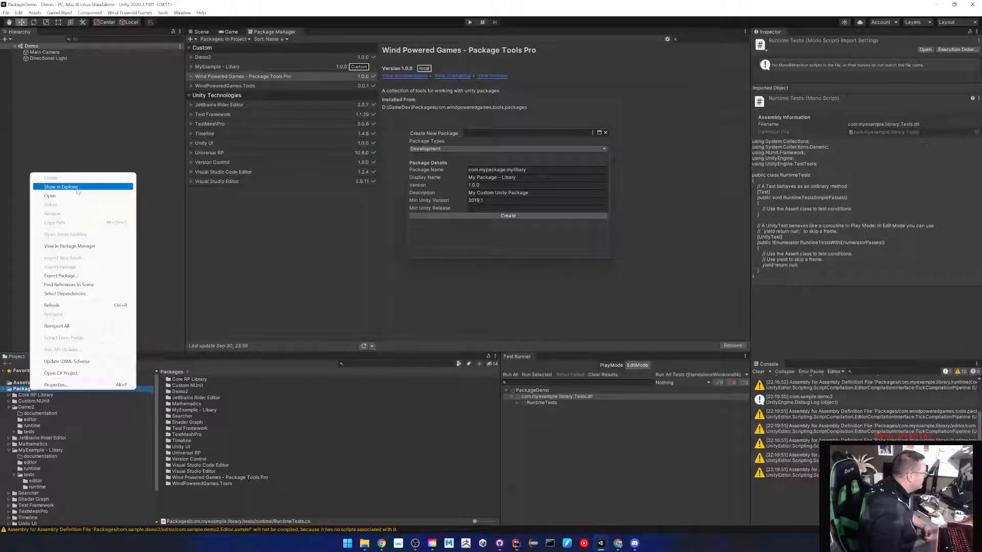
# Check that PackageDemo's Packages folder holds only com.myexample.library and the manifest files, then minimize Explorer.
pyautogui.click(60, 186)
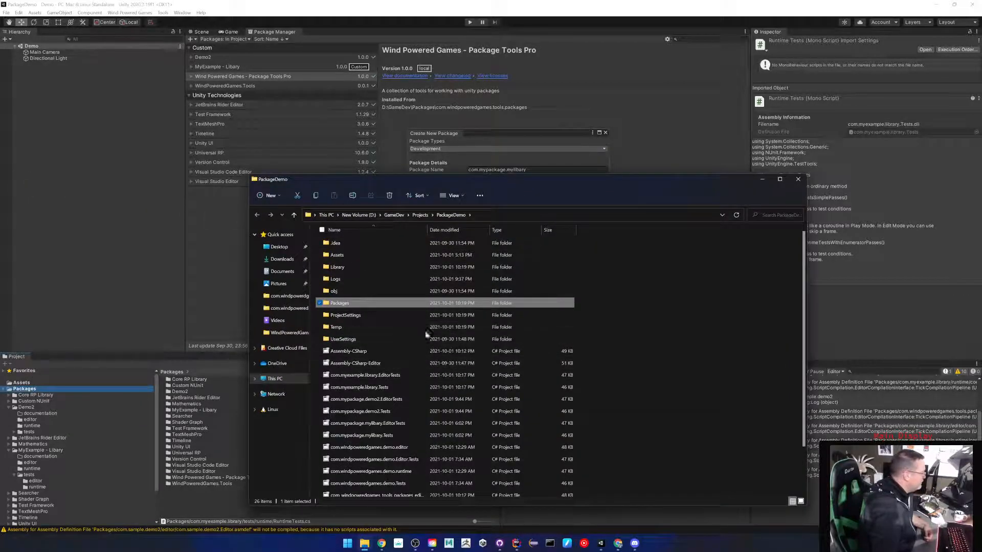
pyautogui.doubleClick(363, 307)
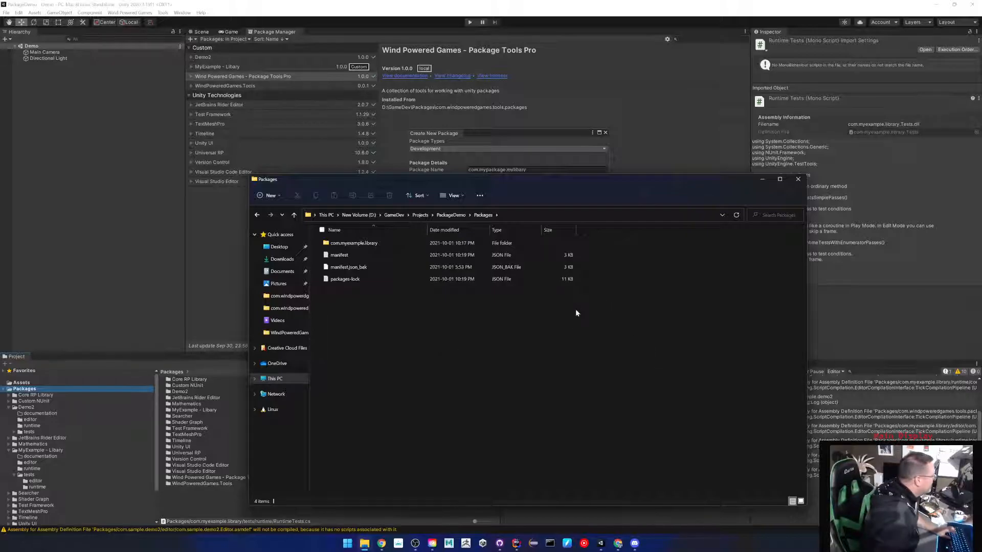
pyautogui.click(762, 180)
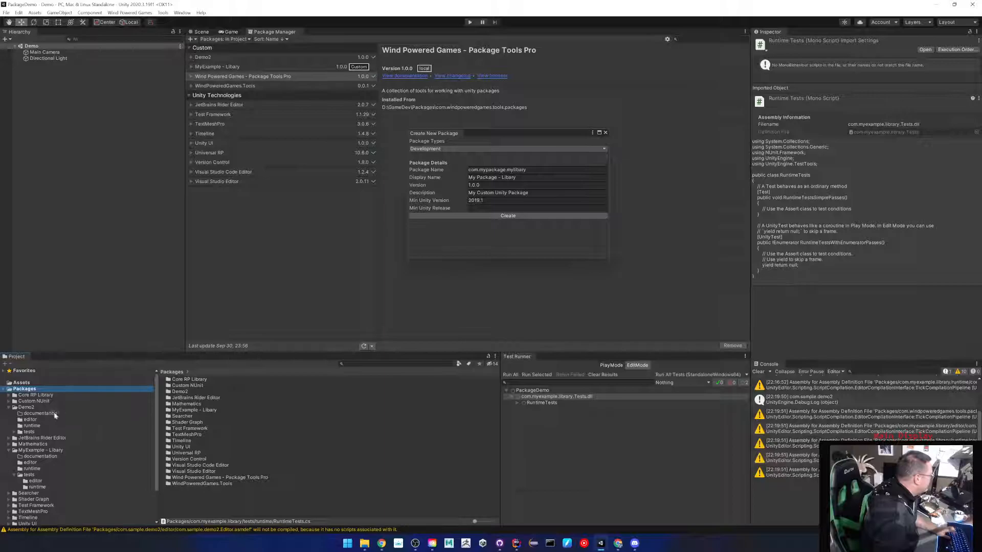
# Close the package creation window and expand Demo2's tests/editor folder in the Project window.
pyautogui.click(441, 150)
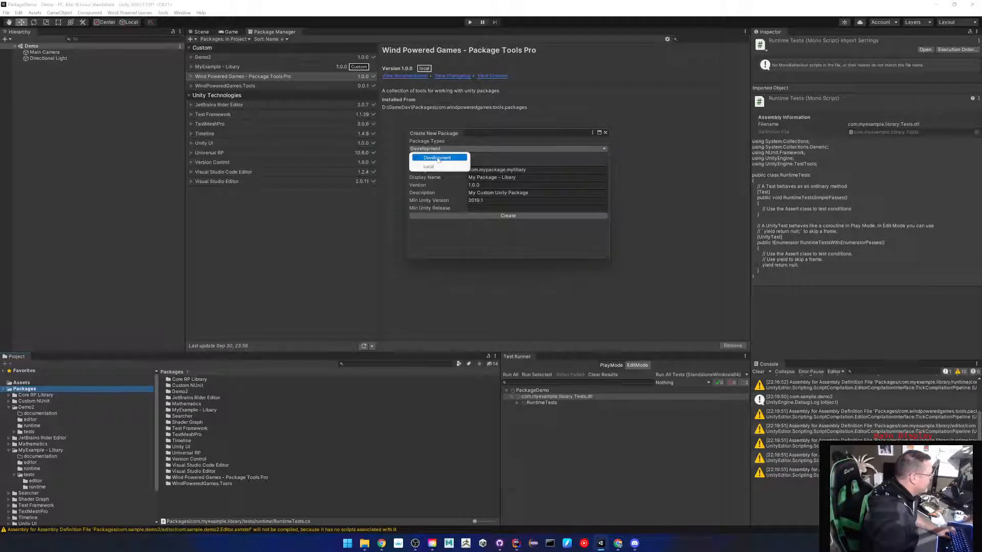
pyautogui.click(605, 133)
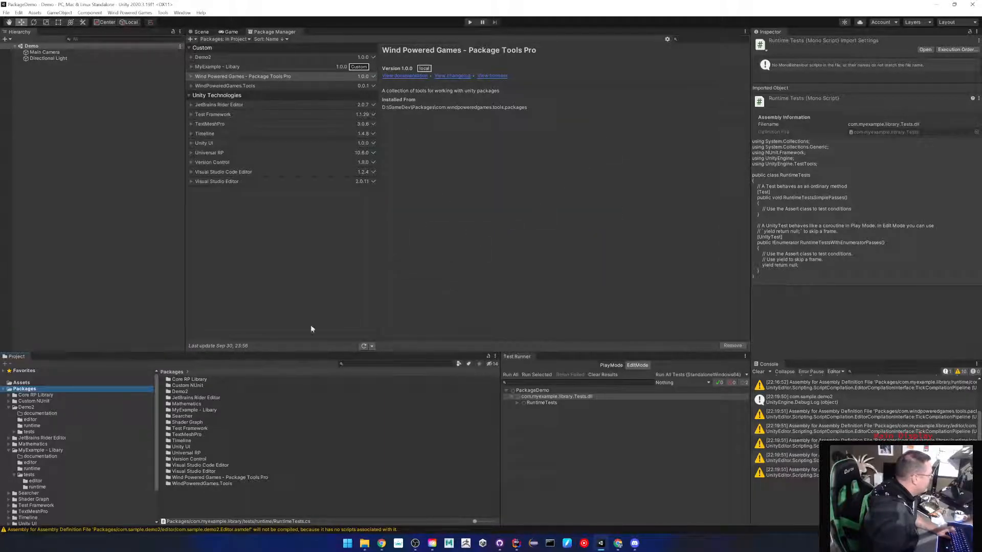
pyautogui.click(31, 432)
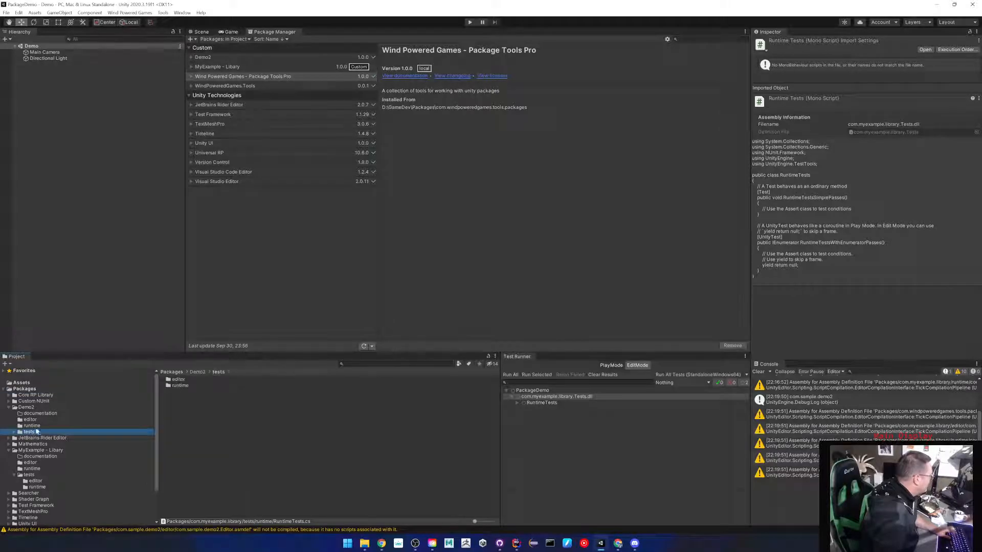
pyautogui.click(14, 432)
pyautogui.click(36, 438)
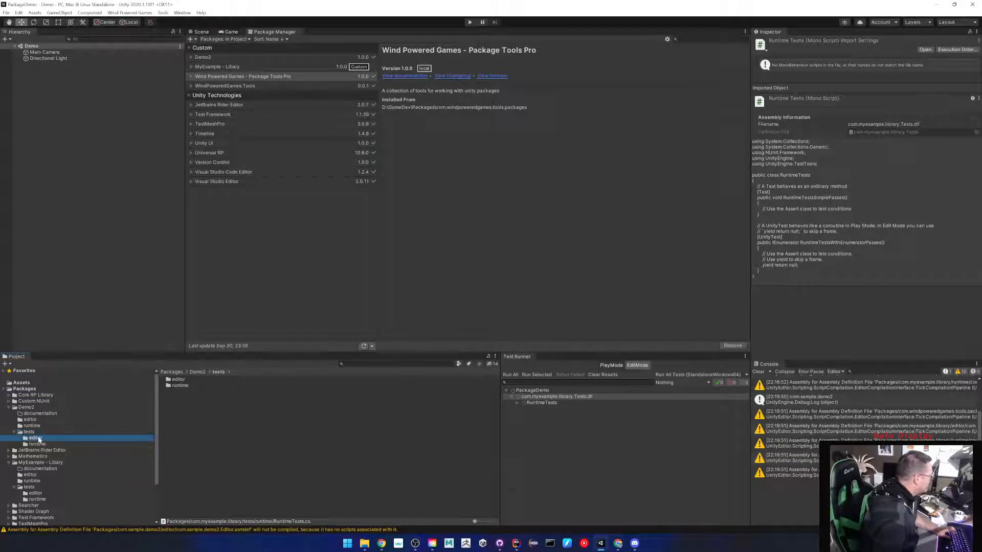
# Create a C# test script named EditorTests in Demo2's tests/editor folder.
pyautogui.rightClick(216, 422)
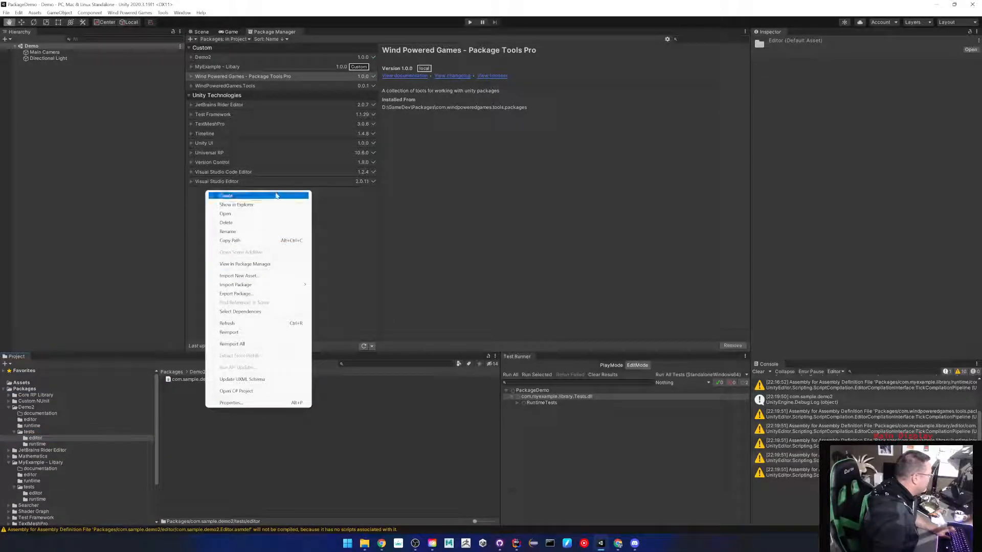
pyautogui.moveTo(277, 196)
pyautogui.moveTo(380, 230)
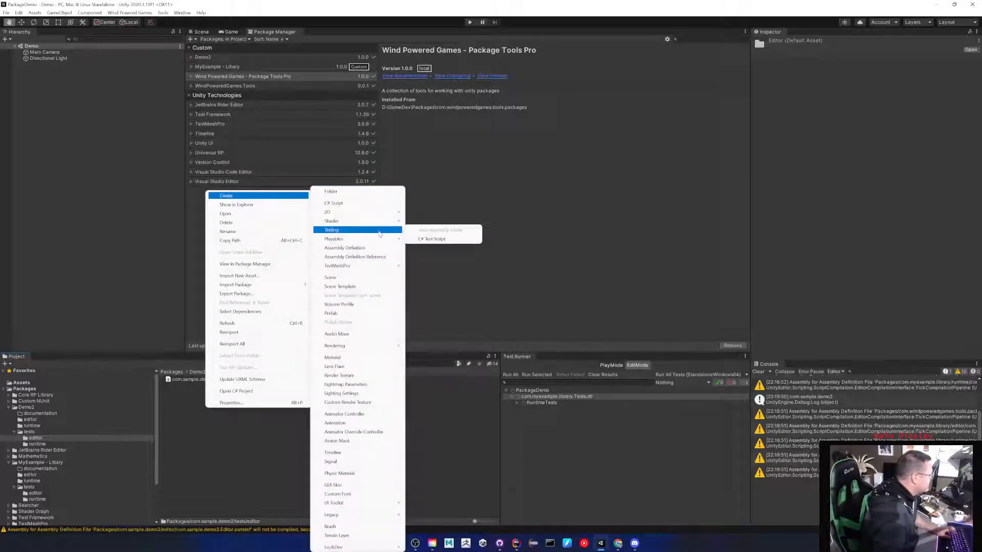
pyautogui.click(441, 239)
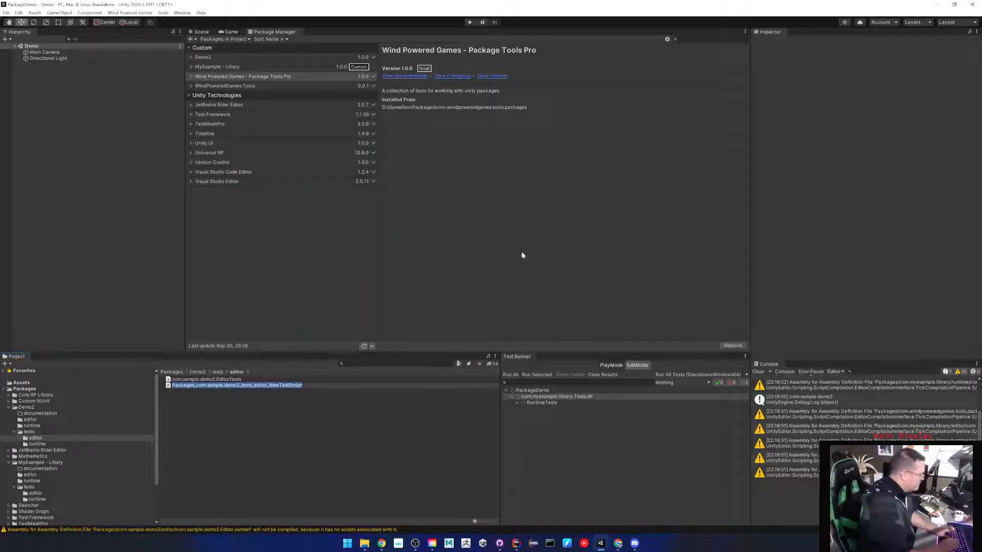
pyautogui.write('Edit')
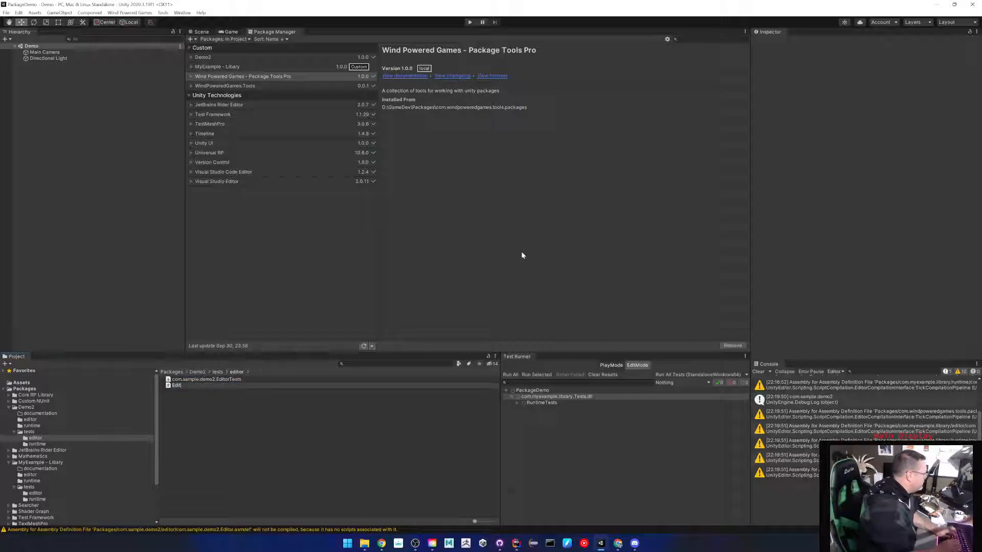
pyautogui.write('orTests')
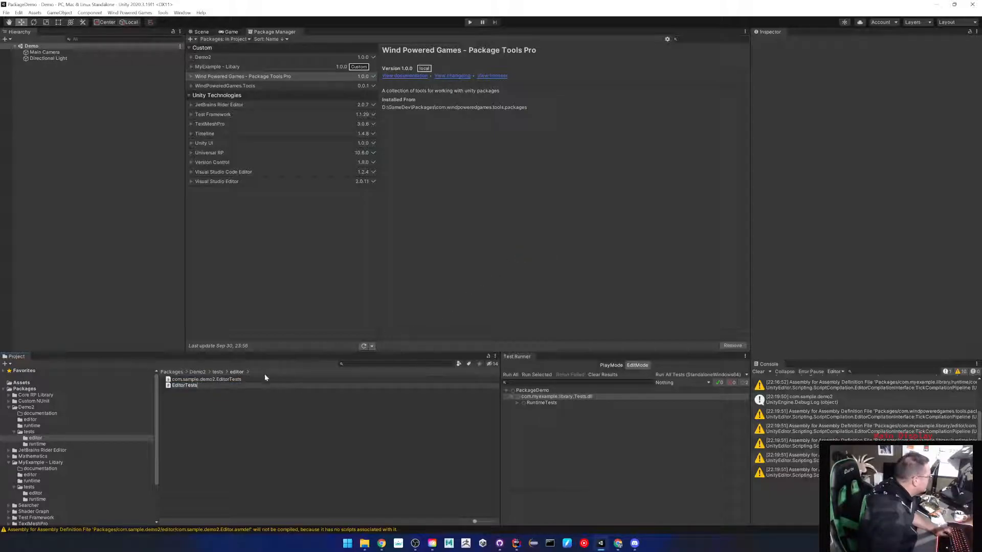
pyautogui.press('Return')
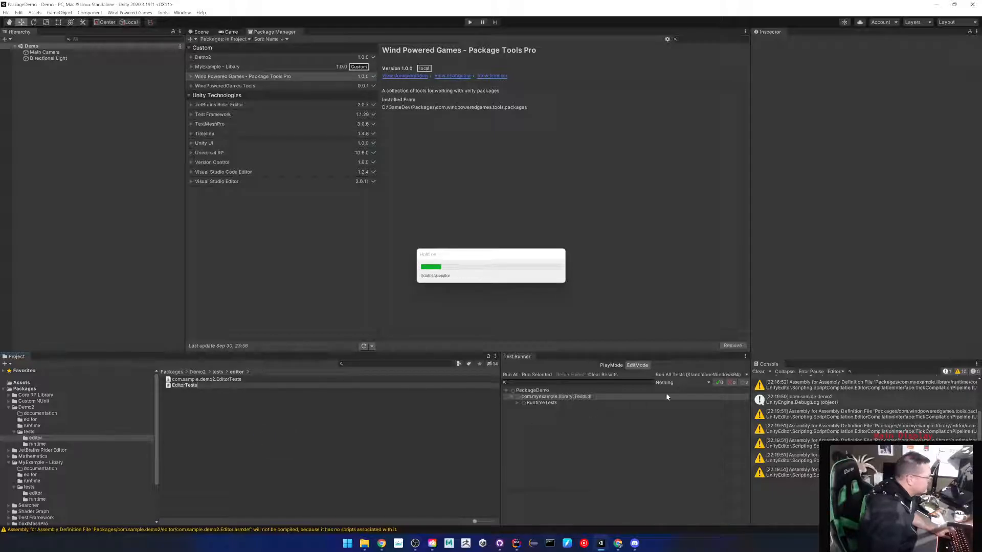
pyautogui.click(639, 367)
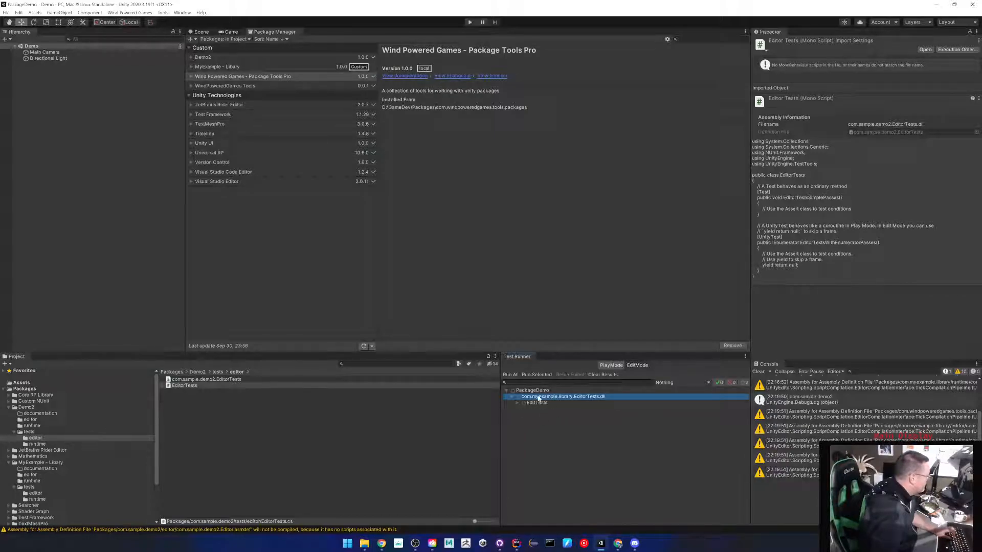
# Create a RuntimeTests C# test script in tests/runtime and show the PlayMode tests list.
pyautogui.click(37, 444)
pyautogui.rightClick(264, 404)
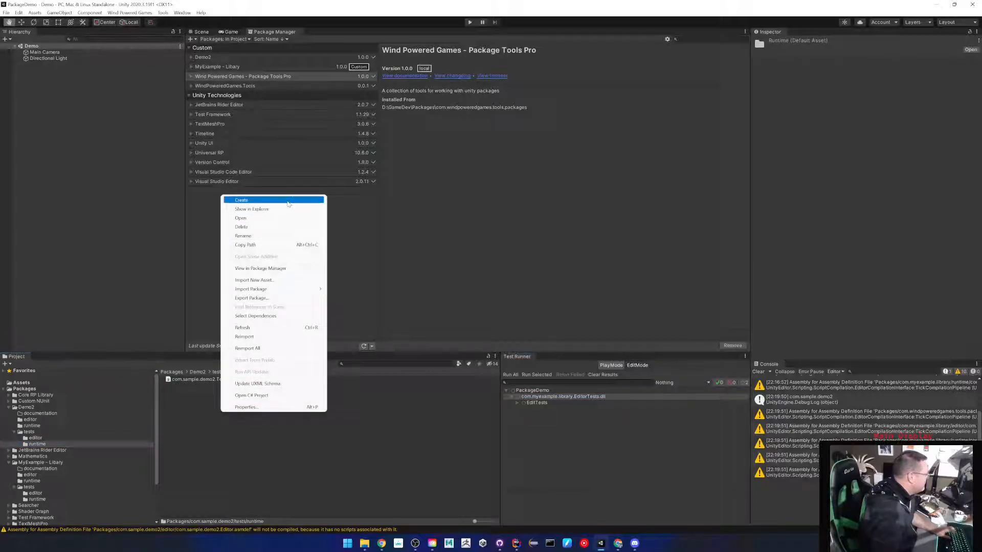
pyautogui.moveTo(276, 200)
pyautogui.moveTo(379, 234)
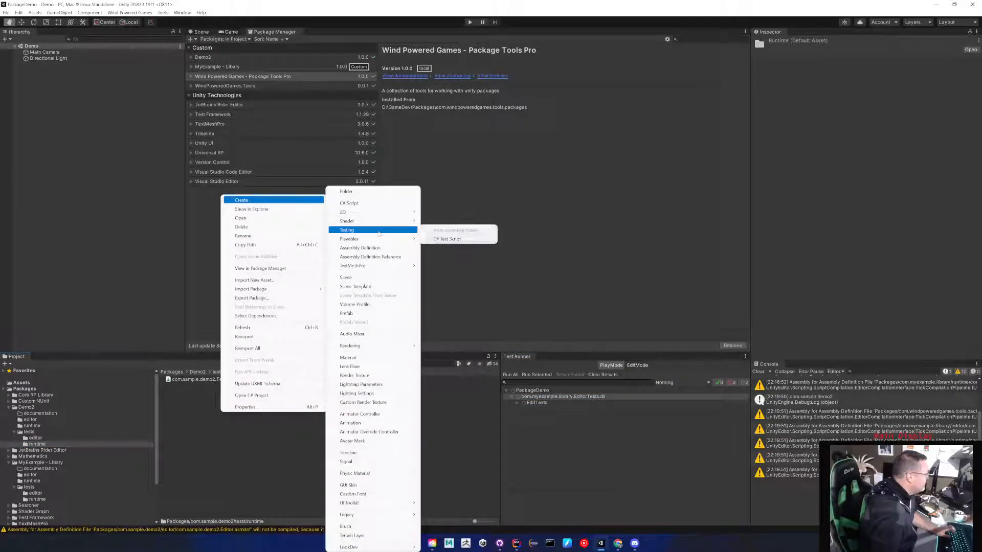
pyautogui.click(449, 239)
pyautogui.write('Runti')
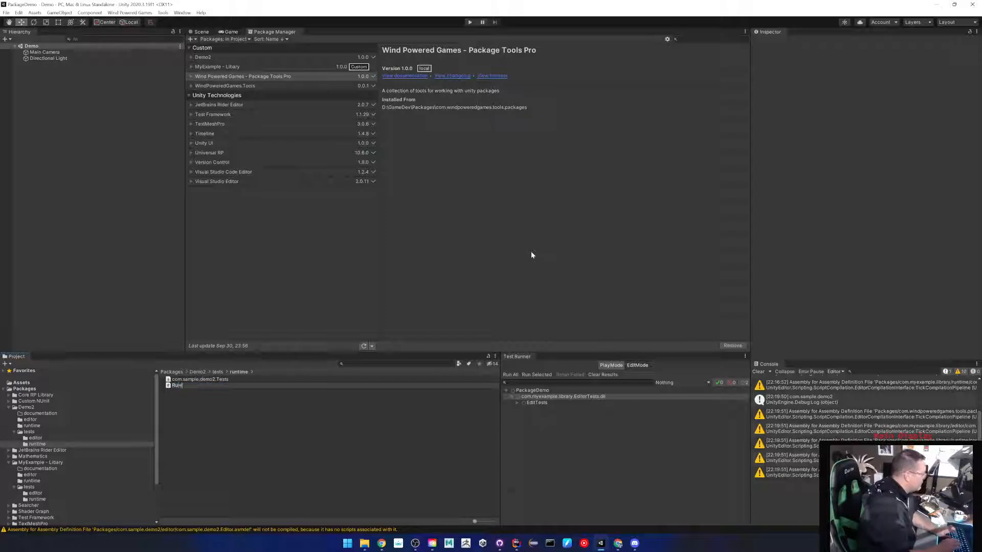
pyautogui.write('meTests')
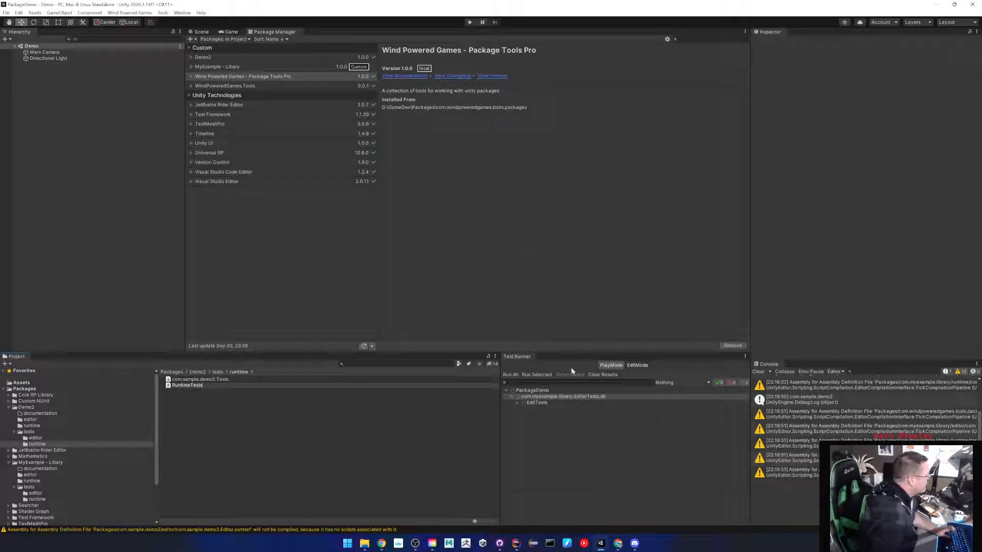
pyautogui.press('Return')
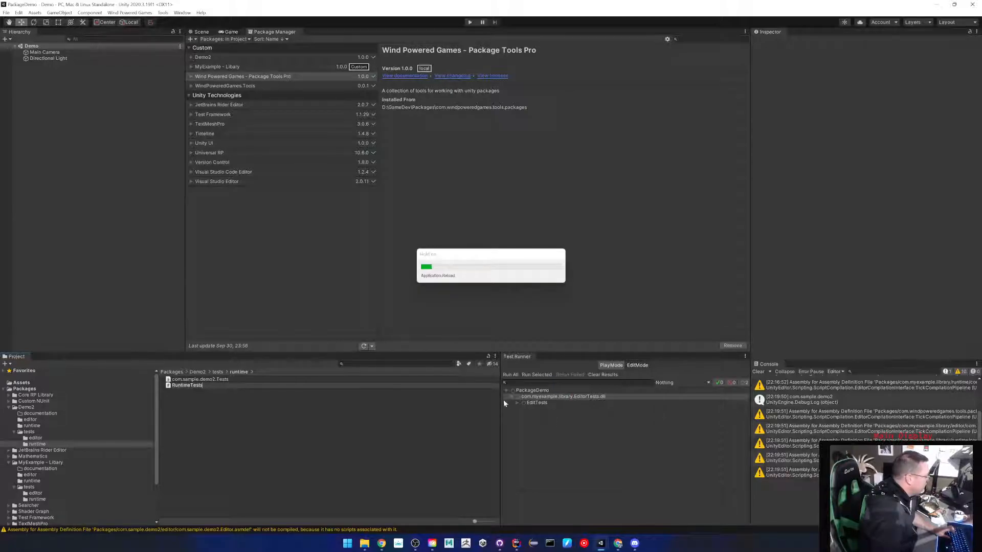
pyautogui.click(611, 366)
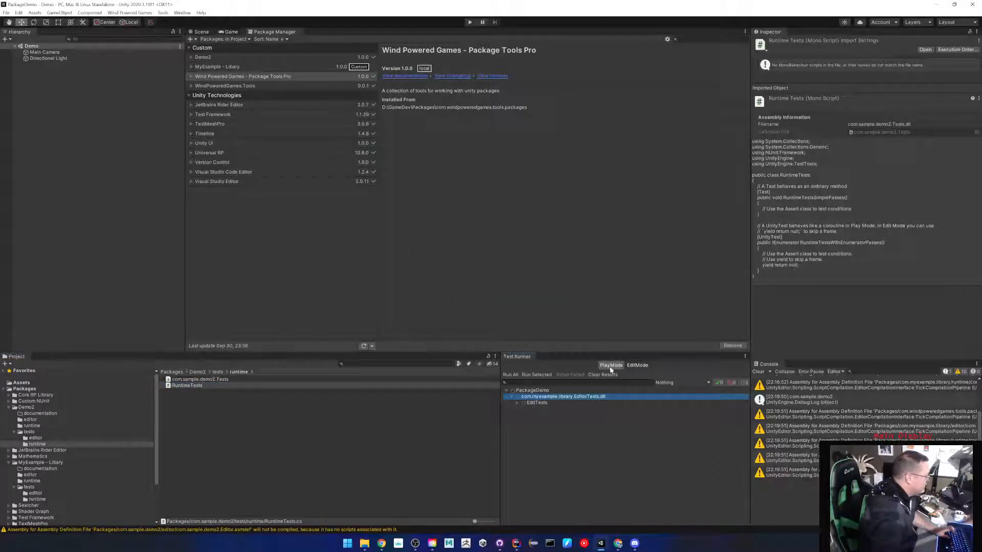
pyautogui.click(503, 394)
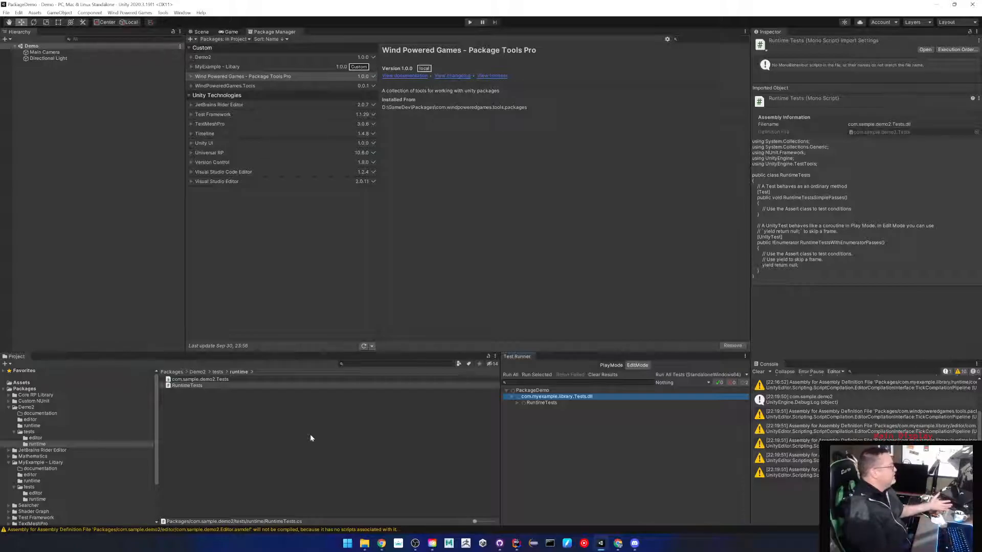
# In Package Tools Pro's Package Testables, tick com.sample.demo2 and save.
pyautogui.click(164, 14)
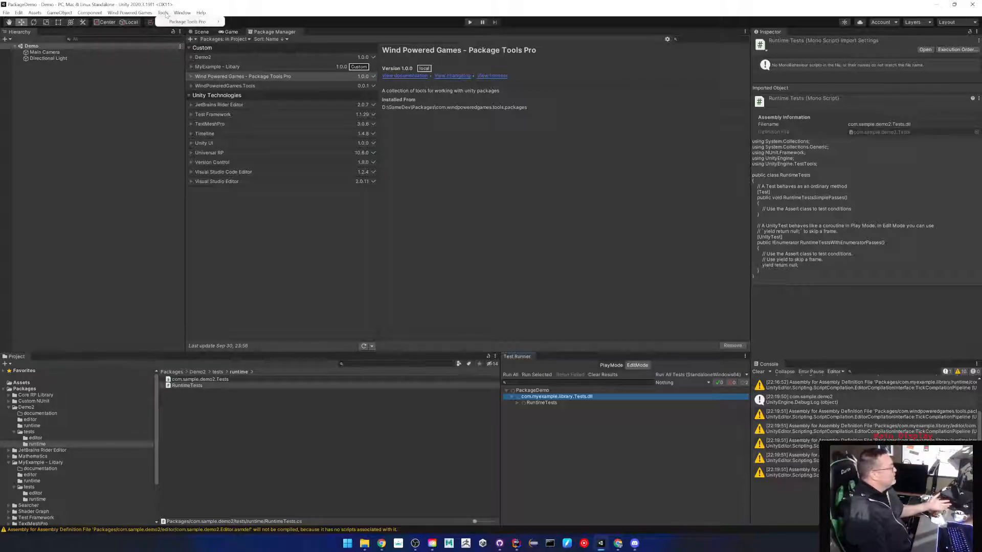
pyautogui.moveTo(168, 24)
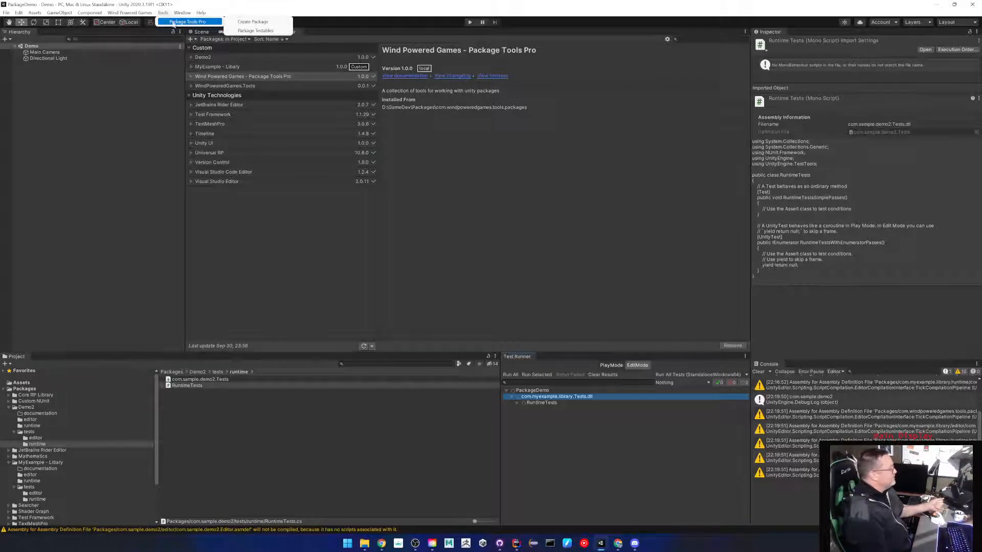
pyautogui.click(256, 31)
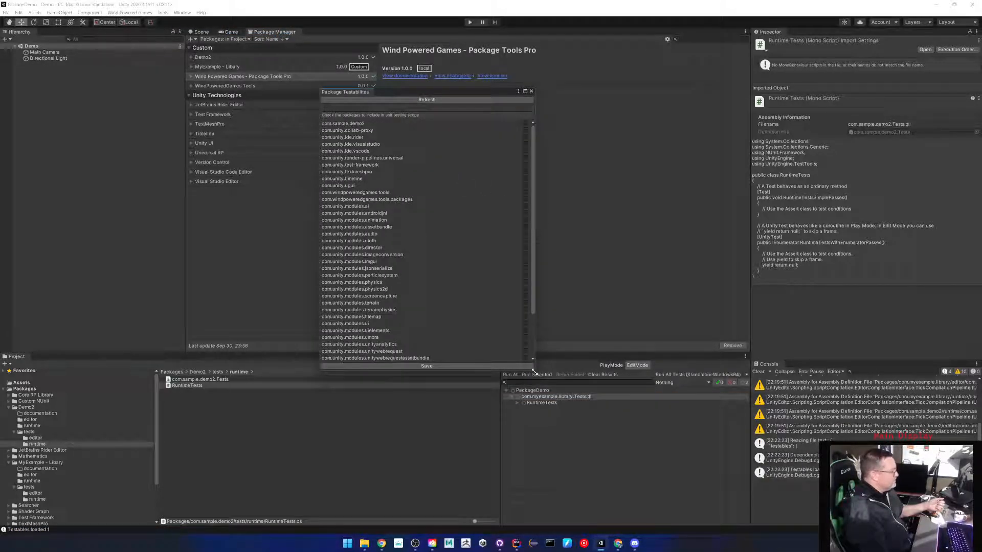
pyautogui.moveTo(534, 369); pyautogui.dragTo(701, 451)
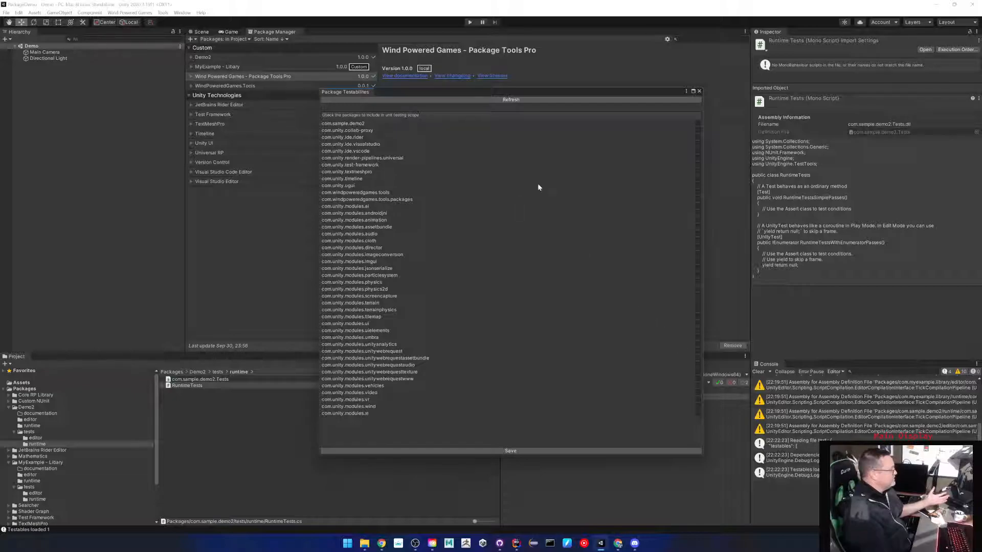
pyautogui.click(698, 124)
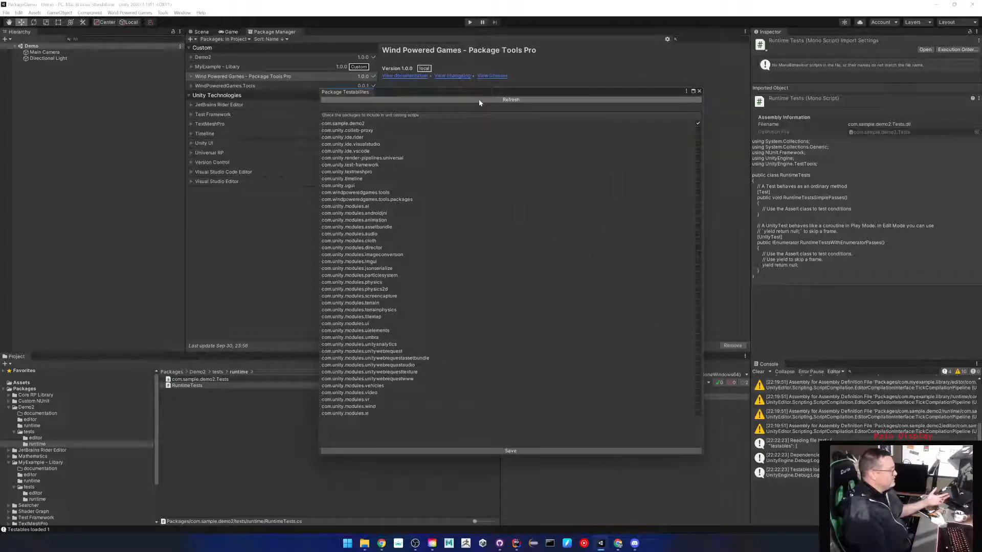
pyautogui.click(499, 452)
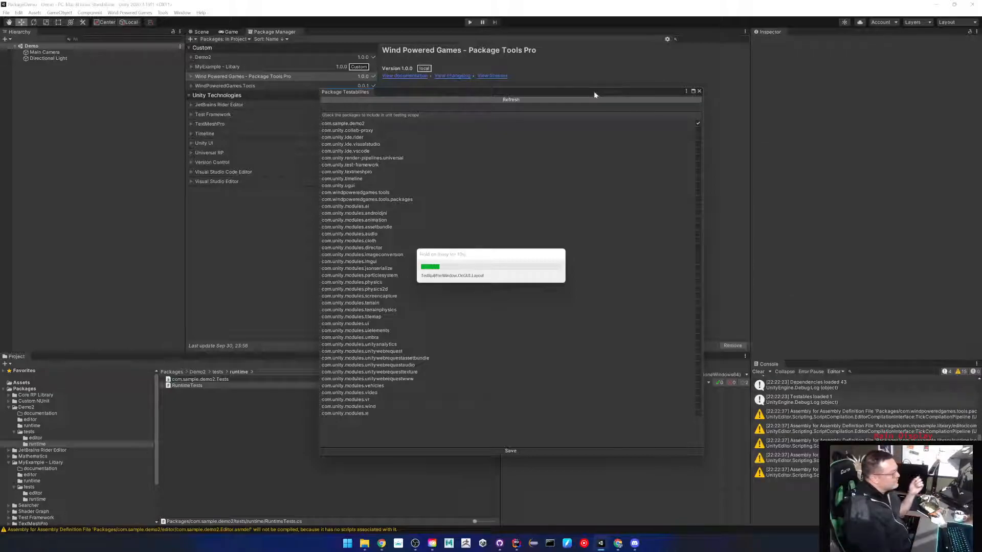
# Close Package Testables and expand Demo2's EditorTests and runtime test assemblies in Test Runner.
pyautogui.moveTo(594, 92); pyautogui.dragTo(369, 90)
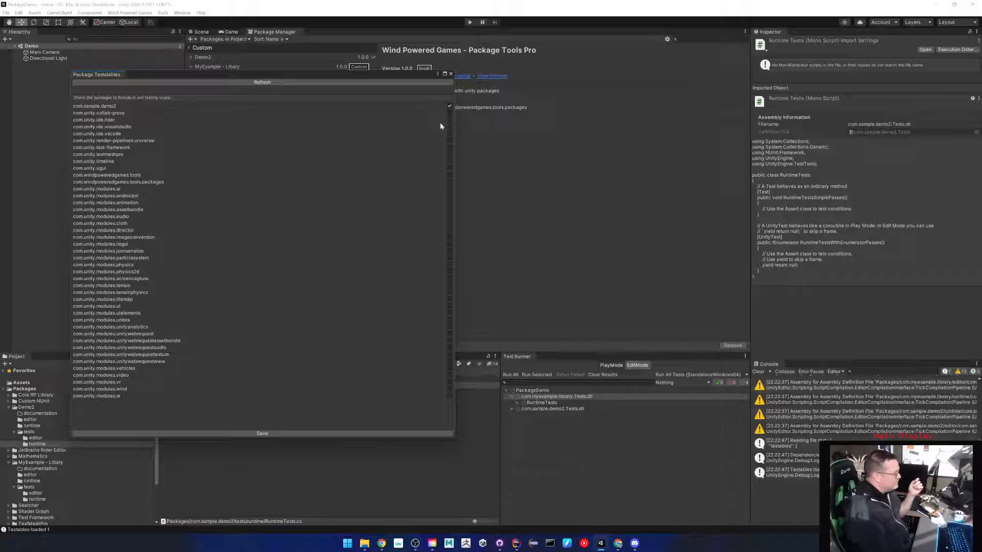
pyautogui.click(450, 75)
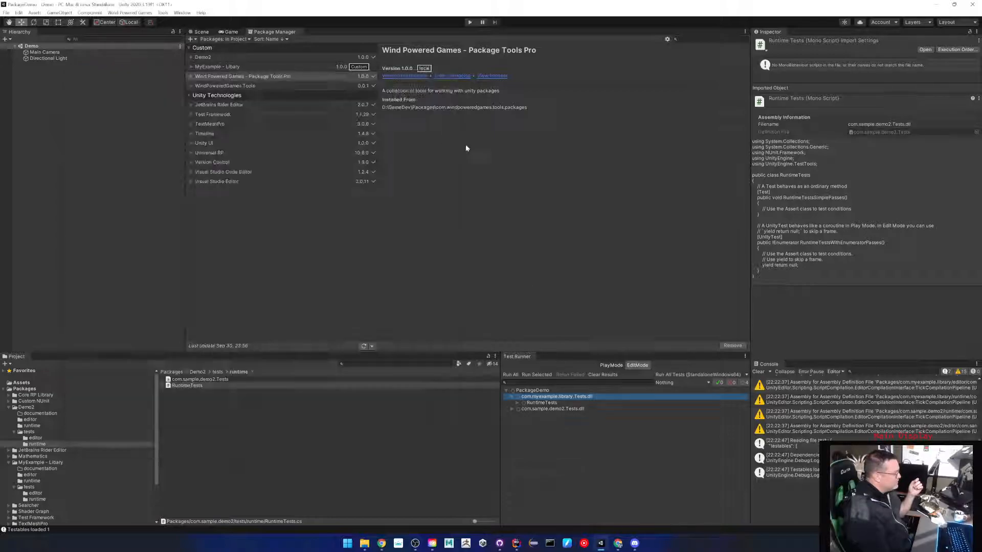
pyautogui.click(540, 410)
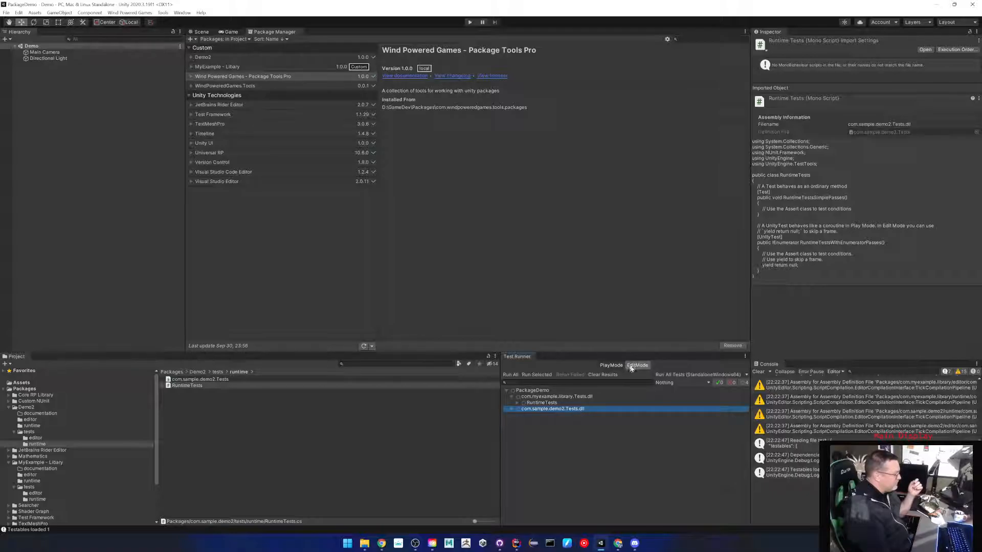
pyautogui.click(611, 365)
pyautogui.click(512, 410)
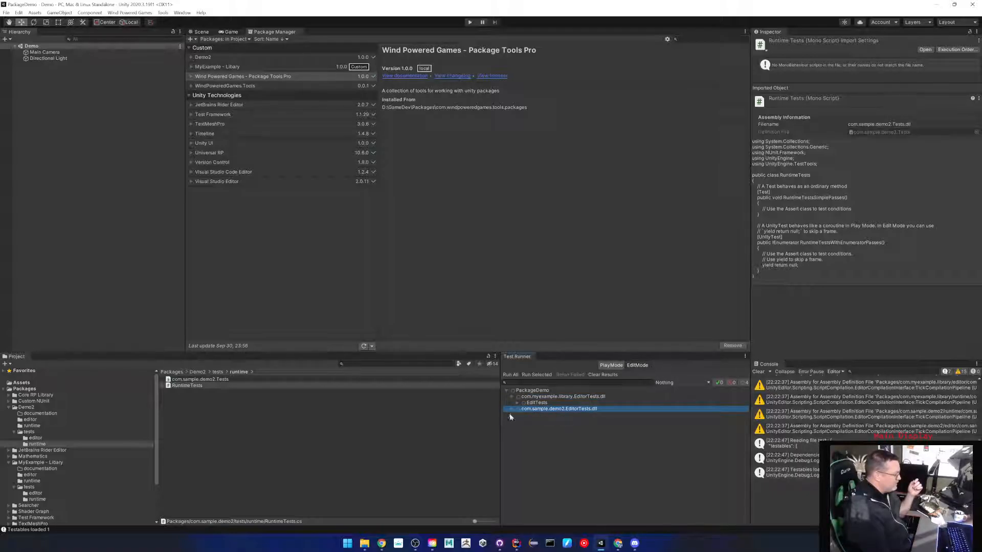
pyautogui.click(512, 409)
pyautogui.click(614, 366)
pyautogui.click(511, 410)
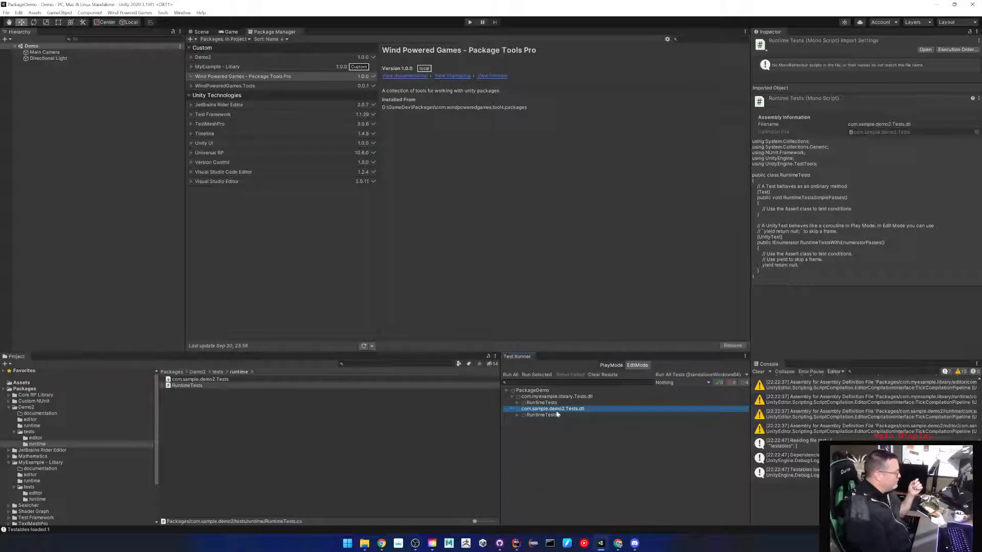
# Untick com.sample.demo2 in Package Testables, save the change, and close the window.
pyautogui.click(163, 13)
pyautogui.moveTo(176, 23)
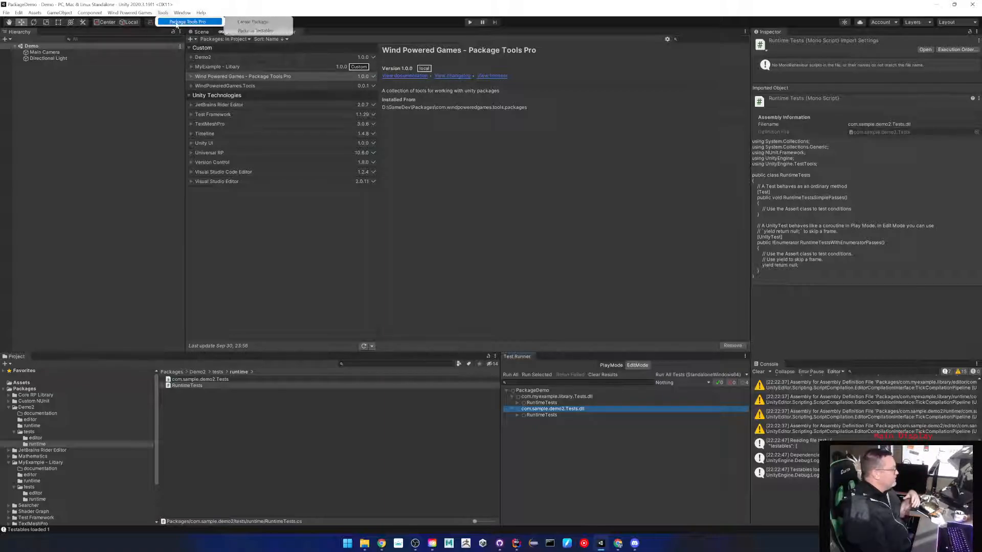
pyautogui.click(255, 31)
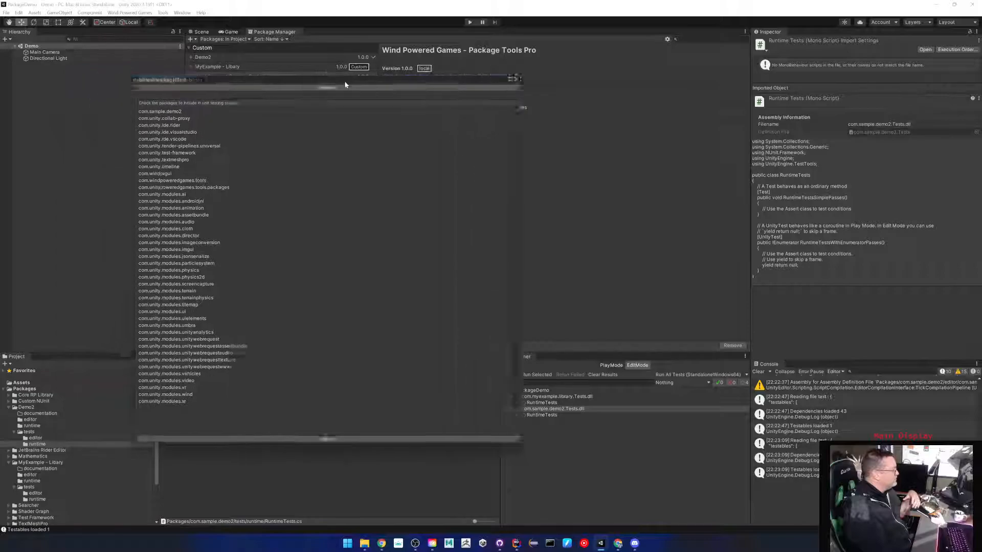
pyautogui.click(439, 439)
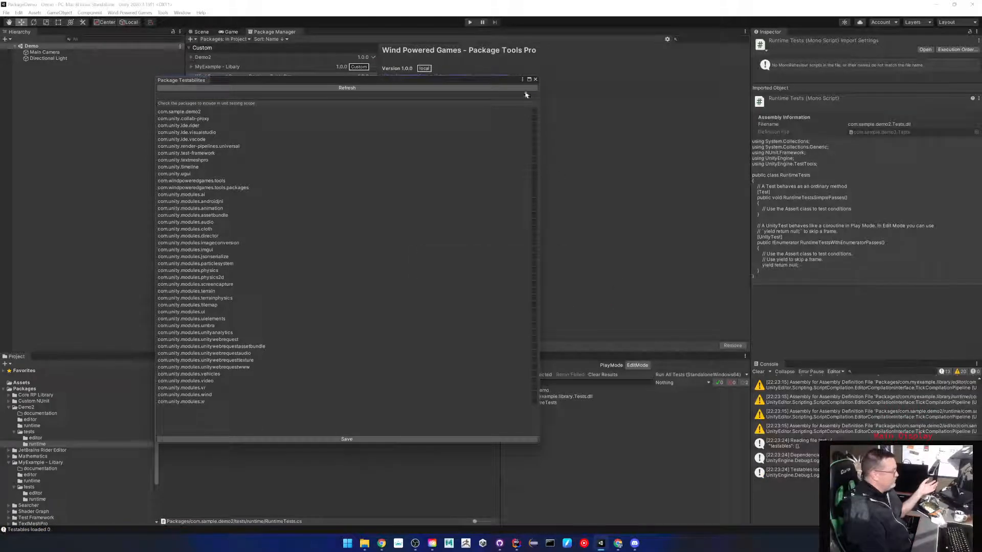
pyautogui.click(536, 80)
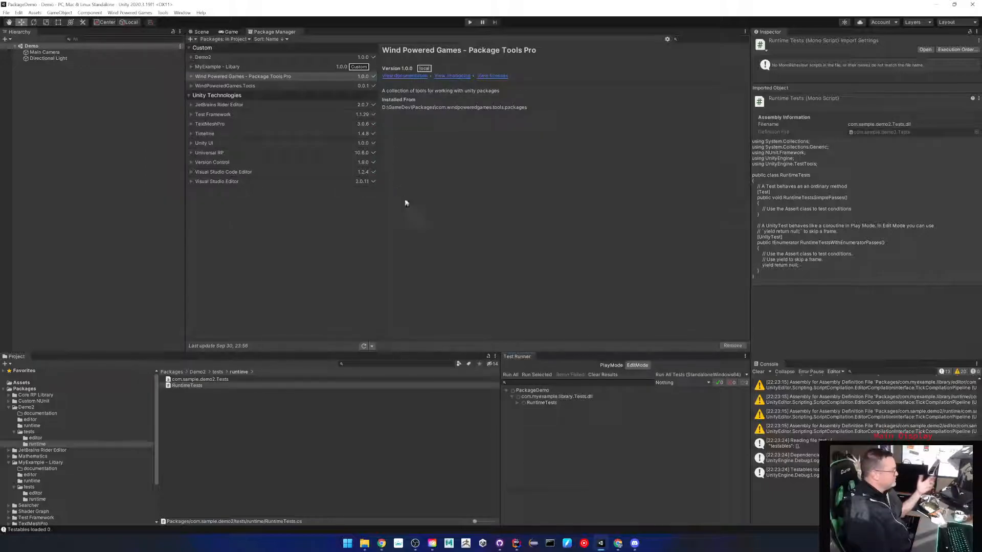